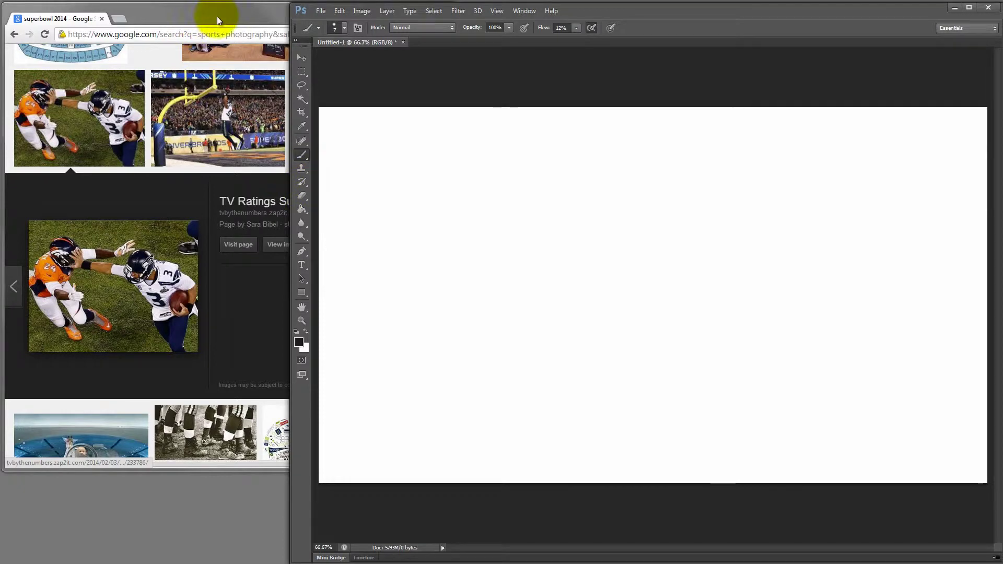
{"action": "left_click", "coordinate": [320, 11]}
{"action": "left_click", "coordinate": [334, 20]}
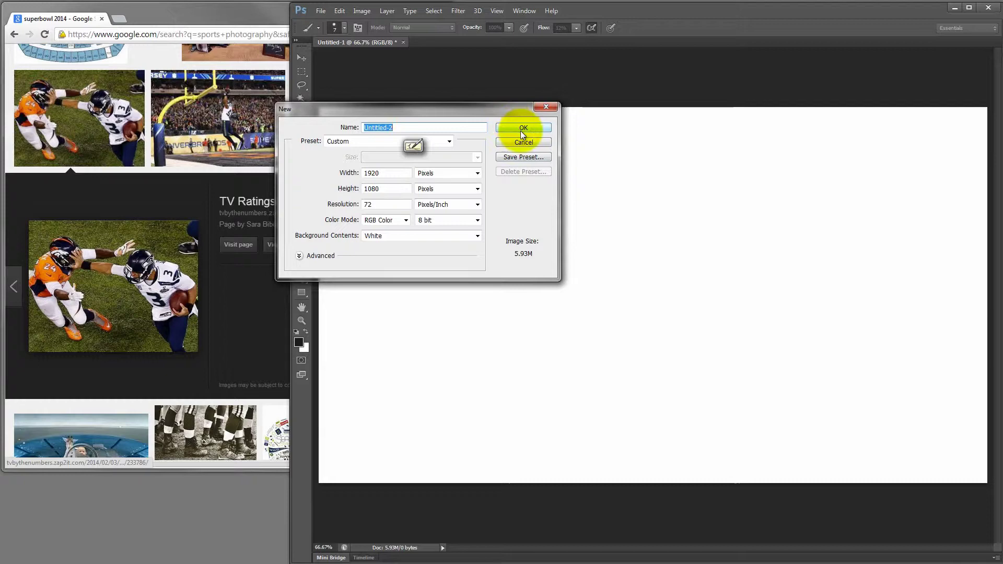
{"action": "left_click", "coordinate": [522, 144]}
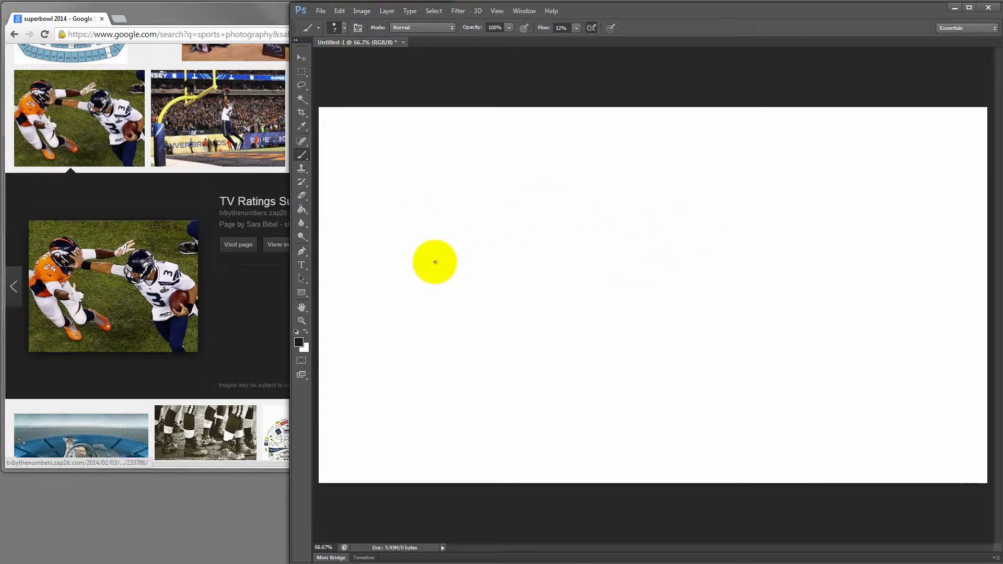
Scribble the first player's head loops, shoulders and down-left torso in loose grey strokes.
{"action": "left_click_drag", "start_coordinate": [433, 259], "coordinate": [410, 209]}
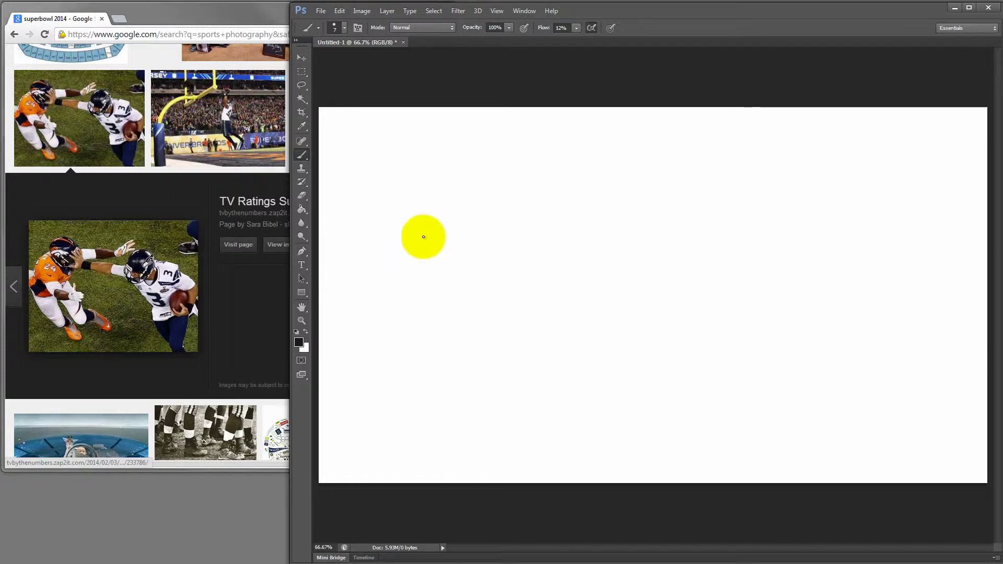
{"action": "left_click_drag", "start_coordinate": [434, 250], "coordinate": [405, 233]}
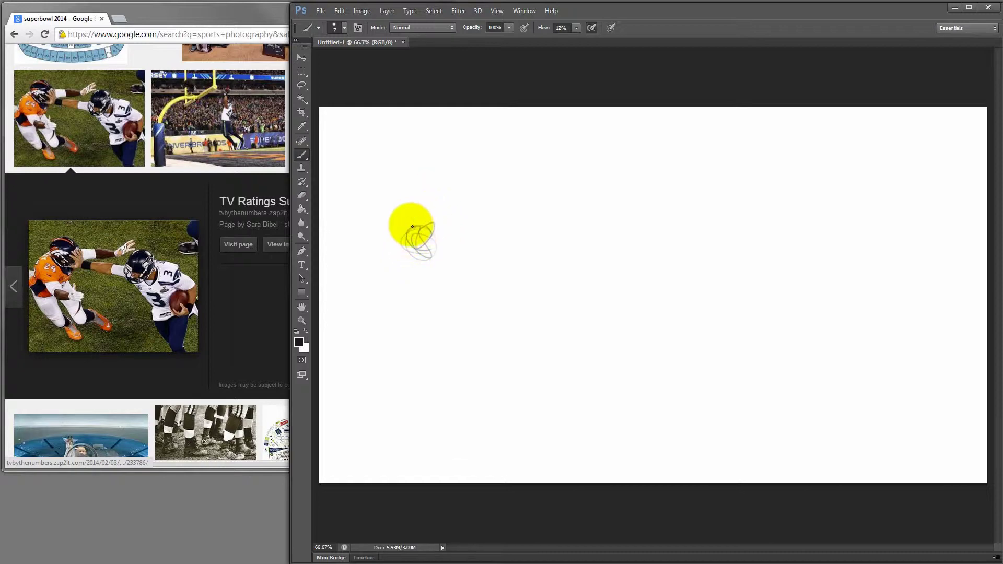
{"action": "mouse_move", "coordinate": [435, 233]}
{"action": "left_mouse_down"}
{"action": "mouse_move", "coordinate": [402, 239]}
{"action": "mouse_move", "coordinate": [439, 235]}
{"action": "mouse_move", "coordinate": [385, 271]}
{"action": "mouse_move", "coordinate": [421, 289]}
{"action": "mouse_move", "coordinate": [394, 278]}
{"action": "mouse_move", "coordinate": [394, 259]}
{"action": "mouse_move", "coordinate": [376, 250]}
{"action": "left_mouse_up"}
{"action": "mouse_move", "coordinate": [89, 254]}
{"action": "left_mouse_down"}
{"action": "mouse_move", "coordinate": [400, 274]}
{"action": "mouse_move", "coordinate": [406, 256]}
{"action": "mouse_move", "coordinate": [390, 270]}
{"action": "mouse_move", "coordinate": [433, 276]}
{"action": "mouse_move", "coordinate": [427, 290]}
{"action": "mouse_move", "coordinate": [425, 273]}
{"action": "mouse_move", "coordinate": [454, 254]}
{"action": "mouse_move", "coordinate": [439, 259]}
{"action": "mouse_move", "coordinate": [475, 254]}
{"action": "mouse_move", "coordinate": [454, 247]}
{"action": "mouse_move", "coordinate": [444, 265]}
{"action": "mouse_move", "coordinate": [437, 257]}
{"action": "mouse_move", "coordinate": [464, 248]}
{"action": "mouse_move", "coordinate": [489, 260]}
{"action": "mouse_move", "coordinate": [475, 258]}
{"action": "mouse_move", "coordinate": [498, 255]}
{"action": "mouse_move", "coordinate": [474, 248]}
{"action": "mouse_move", "coordinate": [506, 267]}
{"action": "mouse_move", "coordinate": [475, 264]}
{"action": "mouse_move", "coordinate": [496, 254]}
{"action": "mouse_move", "coordinate": [473, 256]}
{"action": "mouse_move", "coordinate": [479, 250]}
{"action": "mouse_move", "coordinate": [456, 265]}
{"action": "mouse_move", "coordinate": [484, 269]}
{"action": "mouse_move", "coordinate": [429, 276]}
{"action": "left_mouse_up"}
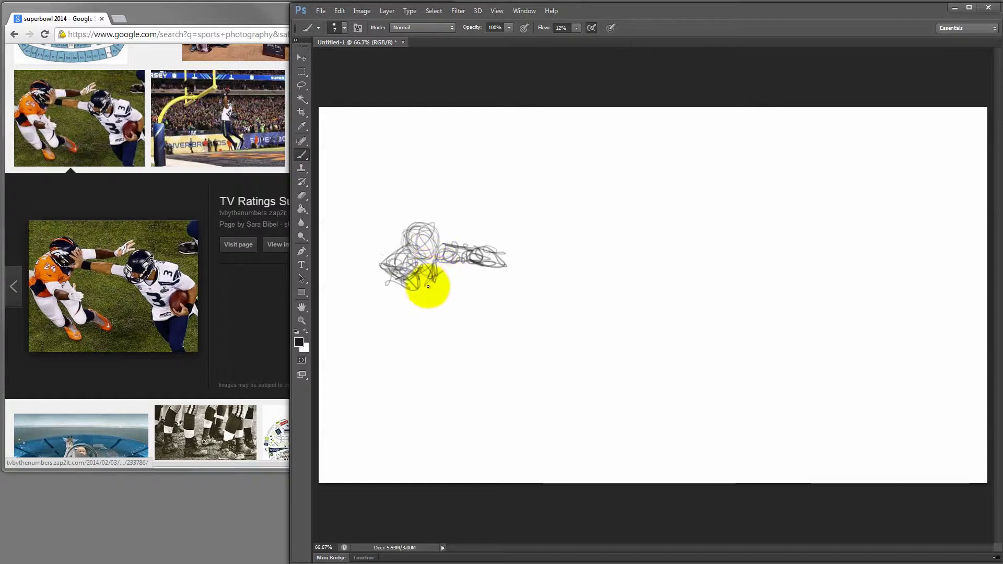
{"action": "mouse_move", "coordinate": [387, 267]}
{"action": "left_mouse_down"}
{"action": "mouse_move", "coordinate": [394, 305]}
{"action": "mouse_move", "coordinate": [385, 280]}
{"action": "mouse_move", "coordinate": [377, 298]}
{"action": "mouse_move", "coordinate": [387, 280]}
{"action": "mouse_move", "coordinate": [399, 320]}
{"action": "mouse_move", "coordinate": [382, 303]}
{"action": "mouse_move", "coordinate": [390, 312]}
{"action": "mouse_move", "coordinate": [419, 293]}
{"action": "mouse_move", "coordinate": [419, 305]}
{"action": "mouse_move", "coordinate": [382, 285]}
{"action": "mouse_move", "coordinate": [405, 309]}
{"action": "mouse_move", "coordinate": [421, 298]}
{"action": "mouse_move", "coordinate": [379, 281]}
{"action": "mouse_move", "coordinate": [415, 297]}
{"action": "mouse_move", "coordinate": [394, 299]}
{"action": "mouse_move", "coordinate": [397, 311]}
{"action": "mouse_move", "coordinate": [378, 294]}
{"action": "mouse_move", "coordinate": [426, 315]}
{"action": "mouse_move", "coordinate": [403, 269]}
{"action": "mouse_move", "coordinate": [412, 266]}
{"action": "mouse_move", "coordinate": [408, 303]}
{"action": "mouse_move", "coordinate": [424, 304]}
{"action": "mouse_move", "coordinate": [418, 318]}
{"action": "mouse_move", "coordinate": [410, 310]}
{"action": "mouse_move", "coordinate": [412, 286]}
{"action": "mouse_move", "coordinate": [426, 301]}
{"action": "mouse_move", "coordinate": [404, 284]}
{"action": "mouse_move", "coordinate": [421, 297]}
{"action": "mouse_move", "coordinate": [409, 307]}
{"action": "mouse_move", "coordinate": [417, 298]}
{"action": "mouse_move", "coordinate": [413, 311]}
{"action": "mouse_move", "coordinate": [435, 316]}
{"action": "mouse_move", "coordinate": [424, 284]}
{"action": "mouse_move", "coordinate": [440, 298]}
{"action": "mouse_move", "coordinate": [391, 280]}
{"action": "left_mouse_up"}
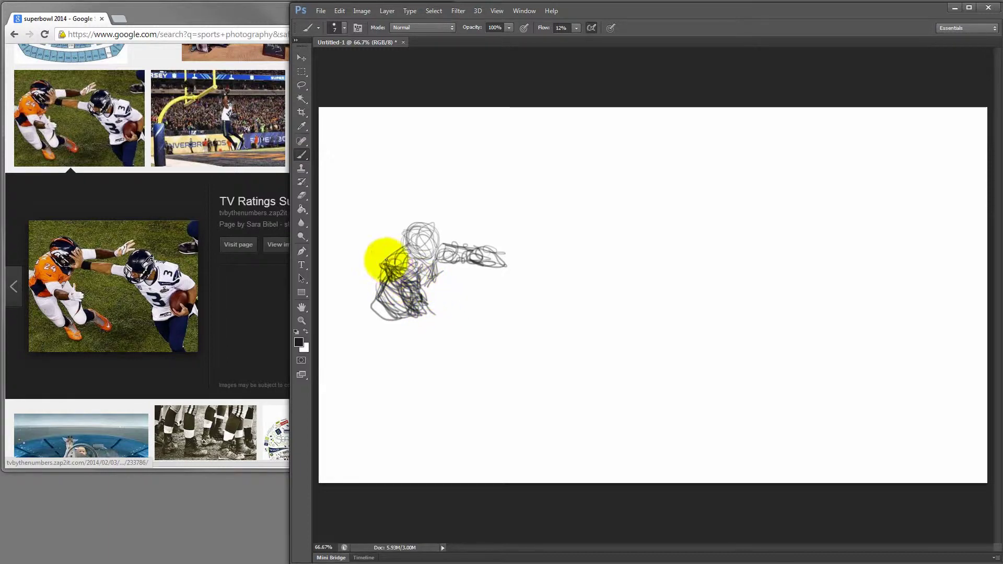
Darken the lower torso and sketch the player's lower leg and foot.
{"action": "mouse_move", "coordinate": [452, 313]}
{"action": "left_mouse_down"}
{"action": "mouse_move", "coordinate": [434, 290]}
{"action": "mouse_move", "coordinate": [433, 303]}
{"action": "mouse_move", "coordinate": [394, 326]}
{"action": "mouse_move", "coordinate": [391, 303]}
{"action": "left_mouse_up"}
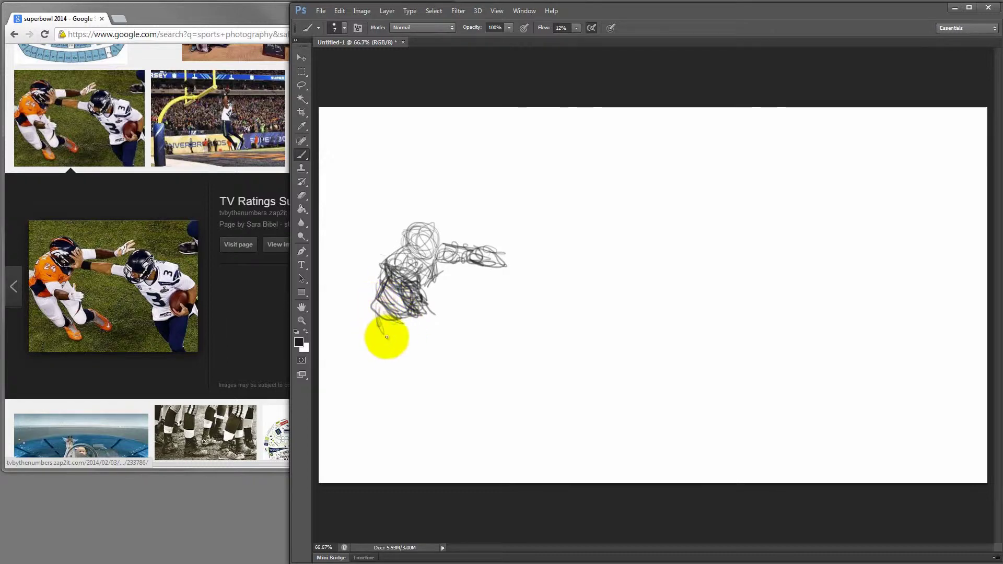
{"action": "mouse_move", "coordinate": [398, 318]}
{"action": "left_mouse_down"}
{"action": "mouse_move", "coordinate": [399, 345]}
{"action": "mouse_move", "coordinate": [382, 322]}
{"action": "mouse_move", "coordinate": [405, 322]}
{"action": "mouse_move", "coordinate": [384, 326]}
{"action": "left_mouse_up"}
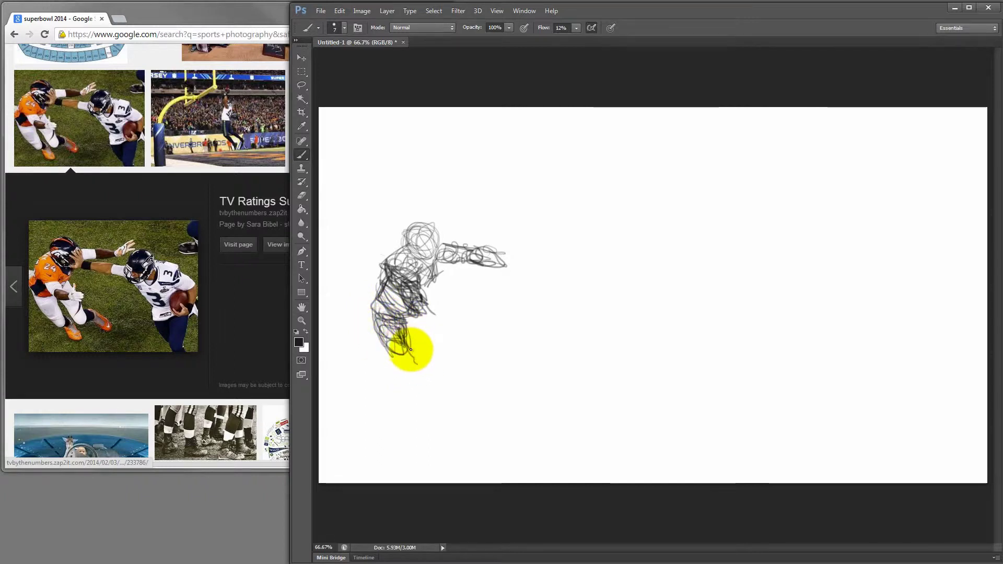
{"action": "mouse_move", "coordinate": [414, 353]}
{"action": "left_mouse_down"}
{"action": "mouse_move", "coordinate": [396, 357]}
{"action": "mouse_move", "coordinate": [409, 361]}
{"action": "left_mouse_up"}
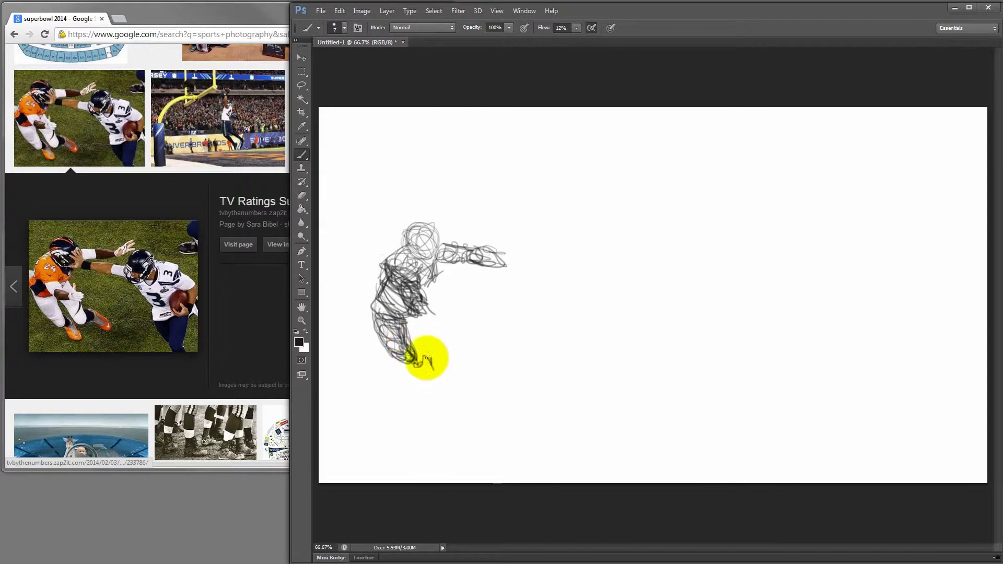
{"action": "mouse_move", "coordinate": [417, 365]}
{"action": "left_mouse_down"}
{"action": "mouse_move", "coordinate": [427, 383]}
{"action": "mouse_move", "coordinate": [412, 365]}
{"action": "mouse_move", "coordinate": [430, 365]}
{"action": "mouse_move", "coordinate": [421, 378]}
{"action": "left_mouse_up"}
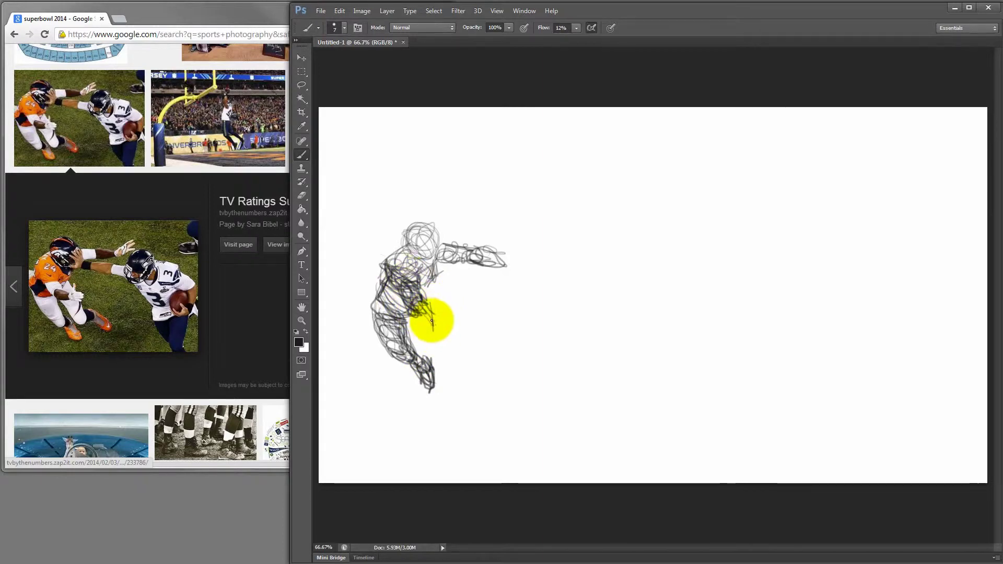
Darken the chest strokes and build up the player's reaching hand.
{"action": "mouse_move", "coordinate": [431, 321]}
{"action": "left_mouse_down"}
{"action": "mouse_move", "coordinate": [417, 285]}
{"action": "mouse_move", "coordinate": [411, 299]}
{"action": "mouse_move", "coordinate": [439, 316]}
{"action": "mouse_move", "coordinate": [418, 314]}
{"action": "mouse_move", "coordinate": [421, 305]}
{"action": "mouse_move", "coordinate": [431, 315]}
{"action": "mouse_move", "coordinate": [420, 313]}
{"action": "mouse_move", "coordinate": [449, 309]}
{"action": "mouse_move", "coordinate": [444, 321]}
{"action": "mouse_move", "coordinate": [435, 306]}
{"action": "mouse_move", "coordinate": [457, 331]}
{"action": "mouse_move", "coordinate": [425, 293]}
{"action": "mouse_move", "coordinate": [482, 318]}
{"action": "mouse_move", "coordinate": [435, 313]}
{"action": "left_mouse_up"}
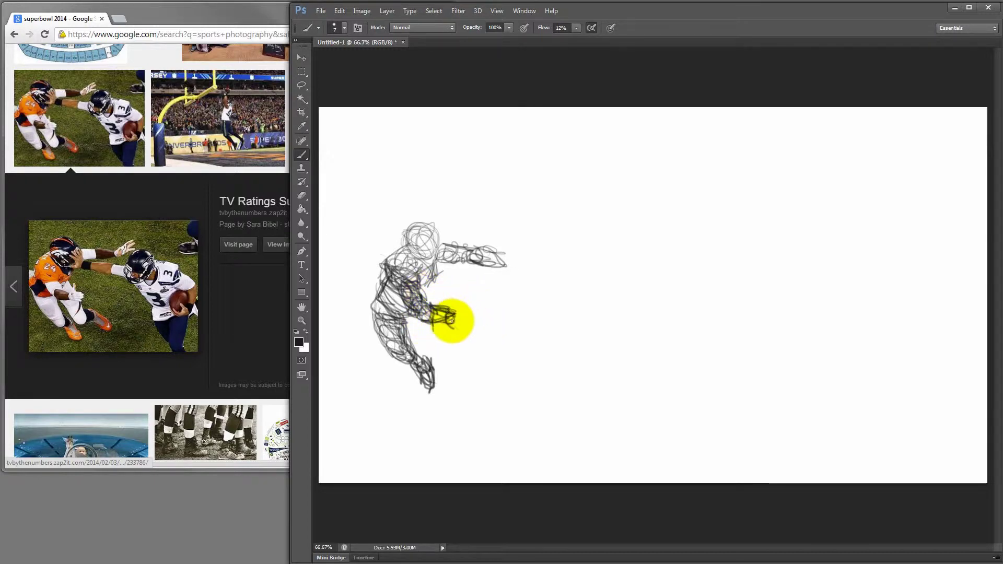
{"action": "left_click_drag", "start_coordinate": [455, 316], "coordinate": [457, 316]}
{"action": "mouse_move", "coordinate": [437, 282]}
{"action": "left_mouse_down"}
{"action": "mouse_move", "coordinate": [455, 296]}
{"action": "mouse_move", "coordinate": [449, 308]}
{"action": "mouse_move", "coordinate": [457, 298]}
{"action": "mouse_move", "coordinate": [457, 319]}
{"action": "mouse_move", "coordinate": [476, 316]}
{"action": "mouse_move", "coordinate": [447, 323]}
{"action": "mouse_move", "coordinate": [467, 317]}
{"action": "mouse_move", "coordinate": [457, 328]}
{"action": "mouse_move", "coordinate": [443, 291]}
{"action": "mouse_move", "coordinate": [464, 285]}
{"action": "mouse_move", "coordinate": [435, 307]}
{"action": "mouse_move", "coordinate": [433, 339]}
{"action": "mouse_move", "coordinate": [414, 339]}
{"action": "mouse_move", "coordinate": [421, 333]}
{"action": "mouse_move", "coordinate": [407, 313]}
{"action": "mouse_move", "coordinate": [445, 325]}
{"action": "mouse_move", "coordinate": [420, 321]}
{"action": "mouse_move", "coordinate": [427, 298]}
{"action": "mouse_move", "coordinate": [405, 292]}
{"action": "mouse_move", "coordinate": [429, 323]}
{"action": "mouse_move", "coordinate": [424, 307]}
{"action": "mouse_move", "coordinate": [437, 315]}
{"action": "mouse_move", "coordinate": [425, 317]}
{"action": "mouse_move", "coordinate": [444, 274]}
{"action": "mouse_move", "coordinate": [429, 243]}
{"action": "mouse_move", "coordinate": [440, 277]}
{"action": "mouse_move", "coordinate": [394, 255]}
{"action": "mouse_move", "coordinate": [387, 266]}
{"action": "mouse_move", "coordinate": [396, 258]}
{"action": "mouse_move", "coordinate": [450, 284]}
{"action": "mouse_move", "coordinate": [438, 249]}
{"action": "mouse_move", "coordinate": [416, 262]}
{"action": "mouse_move", "coordinate": [409, 246]}
{"action": "mouse_move", "coordinate": [414, 254]}
{"action": "mouse_move", "coordinate": [430, 231]}
{"action": "mouse_move", "coordinate": [440, 256]}
{"action": "mouse_move", "coordinate": [425, 253]}
{"action": "mouse_move", "coordinate": [438, 232]}
{"action": "mouse_move", "coordinate": [423, 269]}
{"action": "mouse_move", "coordinate": [425, 255]}
{"action": "mouse_move", "coordinate": [437, 270]}
{"action": "mouse_move", "coordinate": [441, 246]}
{"action": "mouse_move", "coordinate": [444, 262]}
{"action": "mouse_move", "coordinate": [491, 274]}
{"action": "mouse_move", "coordinate": [440, 266]}
{"action": "mouse_move", "coordinate": [486, 260]}
{"action": "mouse_move", "coordinate": [492, 280]}
{"action": "mouse_move", "coordinate": [463, 262]}
{"action": "mouse_move", "coordinate": [512, 277]}
{"action": "mouse_move", "coordinate": [456, 268]}
{"action": "mouse_move", "coordinate": [491, 273]}
{"action": "mouse_move", "coordinate": [459, 274]}
{"action": "mouse_move", "coordinate": [481, 280]}
{"action": "mouse_move", "coordinate": [510, 273]}
{"action": "mouse_move", "coordinate": [519, 282]}
{"action": "mouse_move", "coordinate": [506, 299]}
{"action": "mouse_move", "coordinate": [541, 261]}
{"action": "mouse_move", "coordinate": [485, 262]}
{"action": "mouse_move", "coordinate": [477, 240]}
{"action": "mouse_move", "coordinate": [510, 258]}
{"action": "mouse_move", "coordinate": [495, 254]}
{"action": "mouse_move", "coordinate": [537, 253]}
{"action": "mouse_move", "coordinate": [510, 264]}
{"action": "mouse_move", "coordinate": [537, 258]}
{"action": "mouse_move", "coordinate": [546, 242]}
{"action": "mouse_move", "coordinate": [530, 247]}
{"action": "mouse_move", "coordinate": [528, 275]}
{"action": "mouse_move", "coordinate": [515, 264]}
{"action": "mouse_move", "coordinate": [485, 274]}
{"action": "mouse_move", "coordinate": [498, 278]}
{"action": "mouse_move", "coordinate": [449, 308]}
{"action": "mouse_move", "coordinate": [432, 291]}
{"action": "mouse_move", "coordinate": [402, 296]}
{"action": "mouse_move", "coordinate": [385, 335]}
{"action": "mouse_move", "coordinate": [409, 376]}
{"action": "mouse_move", "coordinate": [402, 363]}
{"action": "mouse_move", "coordinate": [464, 287]}
{"action": "mouse_move", "coordinate": [537, 240]}
{"action": "mouse_move", "coordinate": [501, 311]}
{"action": "mouse_move", "coordinate": [425, 345]}
{"action": "mouse_move", "coordinate": [414, 331]}
{"action": "mouse_move", "coordinate": [439, 357]}
{"action": "left_mouse_up"}
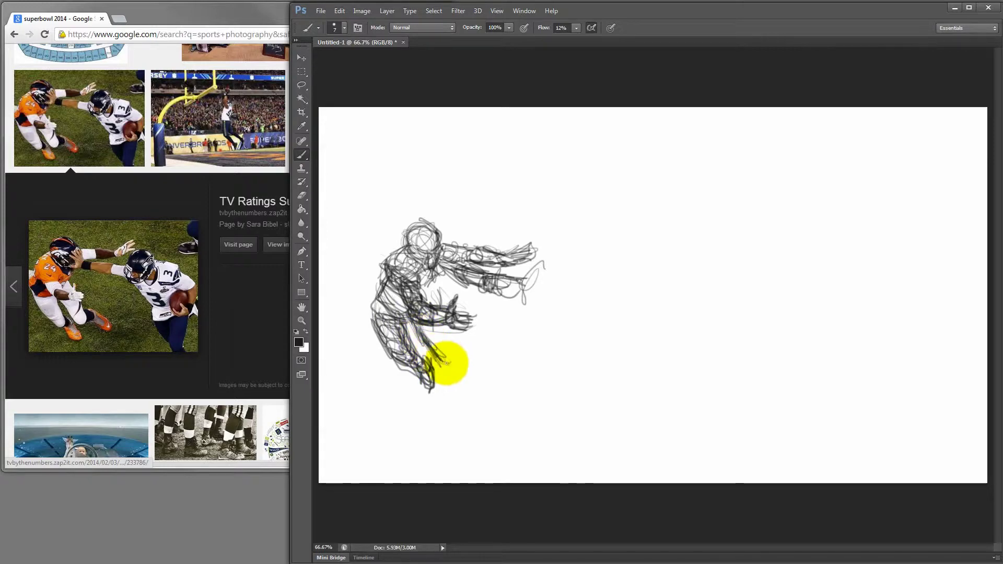
Add light strokes from shin to hand and faint torso strokes, checking the football reference photo.
{"action": "mouse_move", "coordinate": [447, 362]}
{"action": "left_mouse_down"}
{"action": "mouse_move", "coordinate": [440, 328]}
{"action": "mouse_move", "coordinate": [451, 360]}
{"action": "mouse_move", "coordinate": [478, 361]}
{"action": "mouse_move", "coordinate": [441, 273]}
{"action": "mouse_move", "coordinate": [425, 302]}
{"action": "mouse_move", "coordinate": [445, 323]}
{"action": "mouse_move", "coordinate": [424, 263]}
{"action": "mouse_move", "coordinate": [442, 286]}
{"action": "mouse_move", "coordinate": [427, 288]}
{"action": "mouse_move", "coordinate": [433, 321]}
{"action": "mouse_move", "coordinate": [409, 319]}
{"action": "mouse_move", "coordinate": [432, 353]}
{"action": "mouse_move", "coordinate": [423, 287]}
{"action": "mouse_move", "coordinate": [431, 352]}
{"action": "mouse_move", "coordinate": [451, 344]}
{"action": "mouse_move", "coordinate": [419, 285]}
{"action": "mouse_move", "coordinate": [464, 347]}
{"action": "mouse_move", "coordinate": [451, 346]}
{"action": "mouse_move", "coordinate": [449, 358]}
{"action": "mouse_move", "coordinate": [449, 344]}
{"action": "mouse_move", "coordinate": [447, 362]}
{"action": "mouse_move", "coordinate": [471, 351]}
{"action": "mouse_move", "coordinate": [451, 344]}
{"action": "mouse_move", "coordinate": [472, 349]}
{"action": "mouse_move", "coordinate": [449, 345]}
{"action": "mouse_move", "coordinate": [469, 364]}
{"action": "mouse_move", "coordinate": [472, 342]}
{"action": "mouse_move", "coordinate": [485, 368]}
{"action": "mouse_move", "coordinate": [486, 349]}
{"action": "mouse_move", "coordinate": [489, 371]}
{"action": "mouse_move", "coordinate": [489, 350]}
{"action": "mouse_move", "coordinate": [489, 373]}
{"action": "mouse_move", "coordinate": [456, 302]}
{"action": "mouse_move", "coordinate": [426, 393]}
{"action": "left_mouse_up"}
{"action": "left_click", "coordinate": [63, 279]}
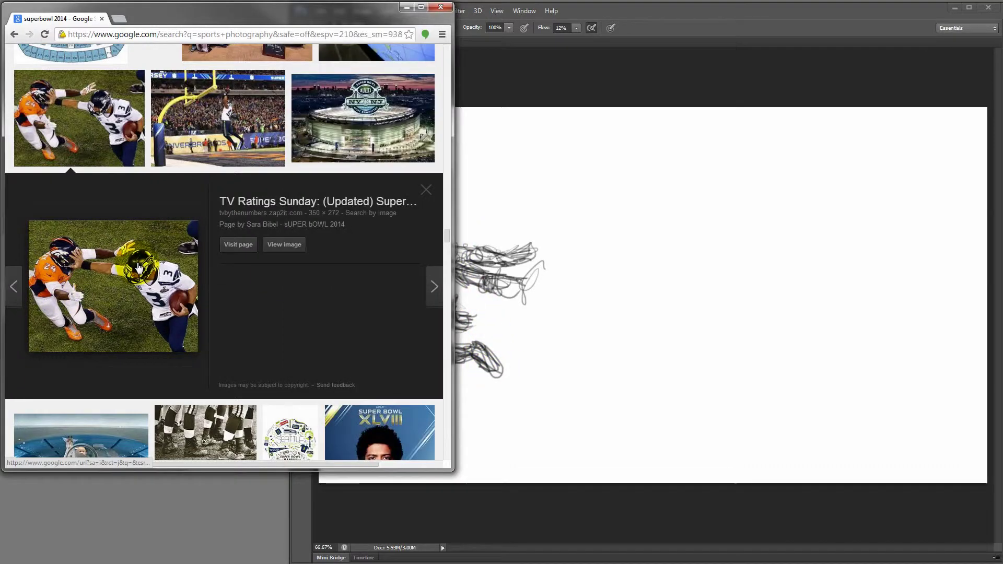
{"action": "left_click", "coordinate": [565, 227]}
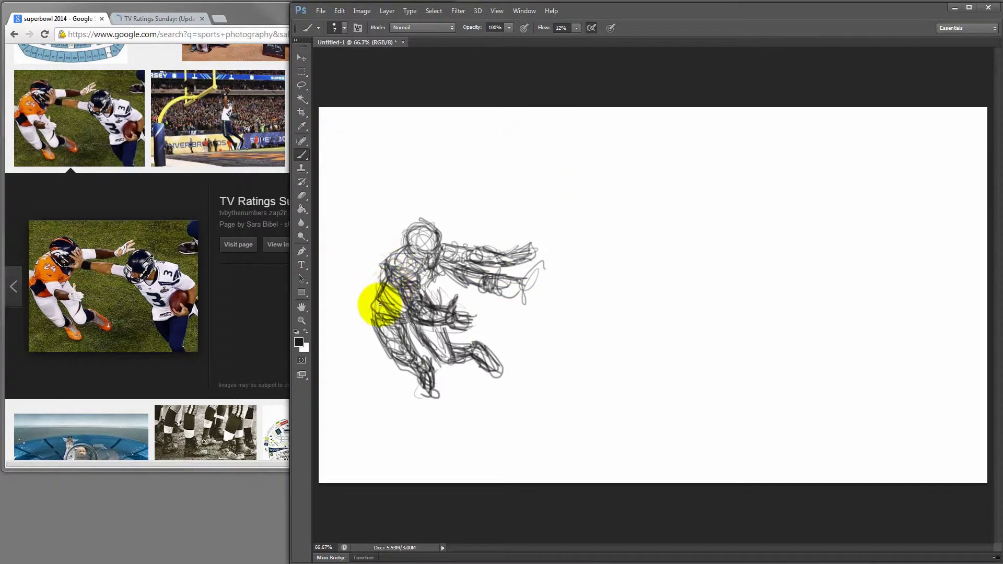
{"action": "mouse_move", "coordinate": [381, 304]}
{"action": "left_mouse_down"}
{"action": "mouse_move", "coordinate": [413, 313]}
{"action": "mouse_move", "coordinate": [504, 275]}
{"action": "mouse_move", "coordinate": [480, 268]}
{"action": "mouse_move", "coordinate": [542, 276]}
{"action": "mouse_move", "coordinate": [512, 283]}
{"action": "mouse_move", "coordinate": [515, 292]}
{"action": "mouse_move", "coordinate": [504, 284]}
{"action": "mouse_move", "coordinate": [512, 294]}
{"action": "mouse_move", "coordinate": [498, 275]}
{"action": "mouse_move", "coordinate": [480, 272]}
{"action": "mouse_move", "coordinate": [493, 264]}
{"action": "mouse_move", "coordinate": [480, 283]}
{"action": "mouse_move", "coordinate": [465, 281]}
{"action": "mouse_move", "coordinate": [474, 291]}
{"action": "mouse_move", "coordinate": [464, 279]}
{"action": "mouse_move", "coordinate": [470, 270]}
{"action": "mouse_move", "coordinate": [458, 268]}
{"action": "mouse_move", "coordinate": [471, 261]}
{"action": "mouse_move", "coordinate": [450, 274]}
{"action": "mouse_move", "coordinate": [427, 265]}
{"action": "mouse_move", "coordinate": [433, 272]}
{"action": "mouse_move", "coordinate": [450, 259]}
{"action": "left_mouse_up"}
Switch to a smaller Eraser with Flow set to 6%.
{"action": "key", "text": "e"}
{"action": "key", "text": "bracketleft"}
{"action": "key", "text": "bracketleft"}
{"action": "key", "text": "bracketleft"}
{"action": "key", "text": "bracketleft"}
{"action": "key", "text": "bracketleft"}
{"action": "key", "text": "bracketleft"}
{"action": "key", "text": "bracketleft"}
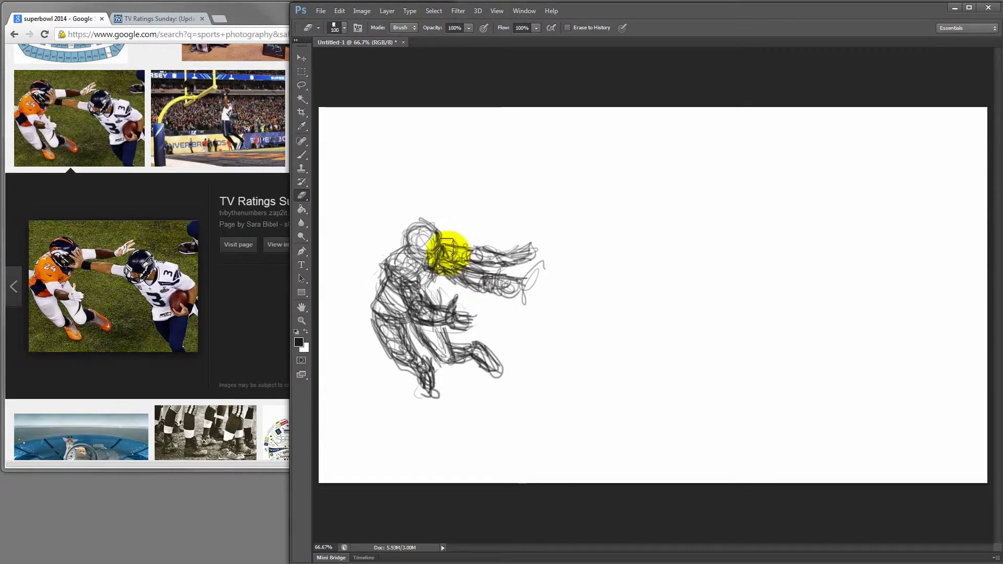
{"action": "left_click", "coordinate": [535, 29]}
{"action": "left_click", "coordinate": [486, 39]}
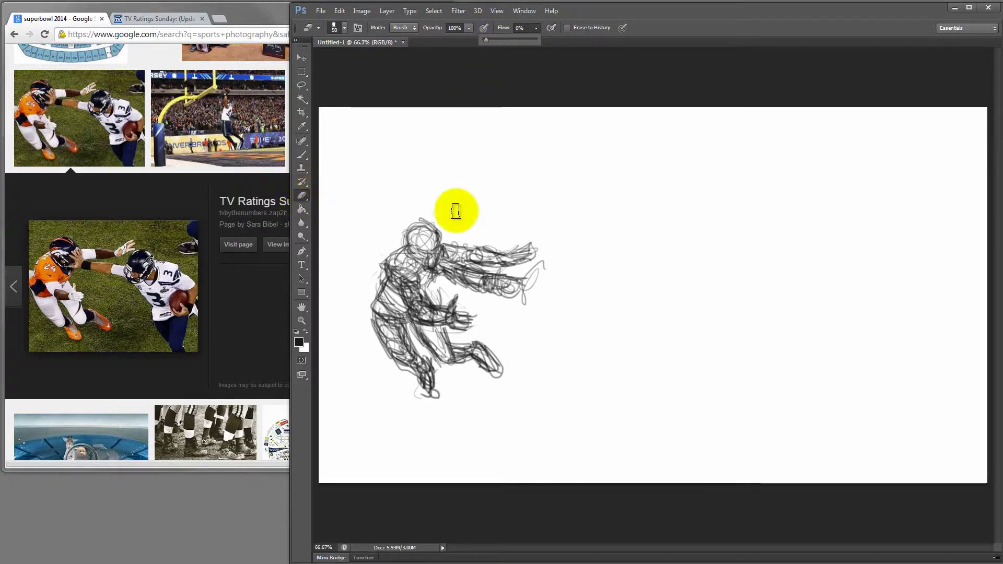
Softly fade the strokes over the extended arm, head and shoulder, then return to the Brush.
{"action": "mouse_move", "coordinate": [454, 219]}
{"action": "left_mouse_down"}
{"action": "mouse_move", "coordinate": [510, 293]}
{"action": "mouse_move", "coordinate": [455, 242]}
{"action": "left_mouse_up"}
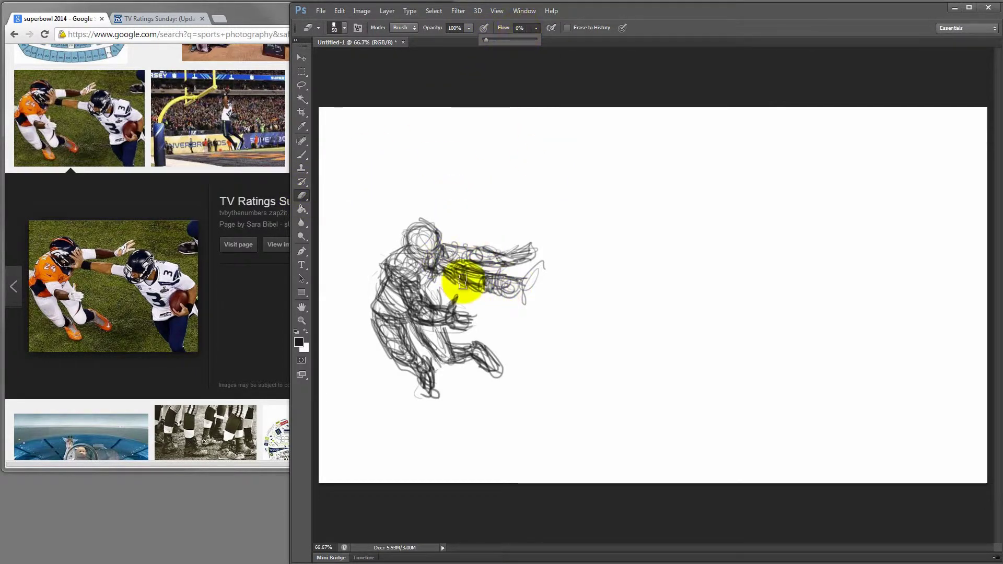
{"action": "mouse_move", "coordinate": [463, 281]}
{"action": "left_mouse_down"}
{"action": "mouse_move", "coordinate": [436, 250]}
{"action": "mouse_move", "coordinate": [439, 267]}
{"action": "left_mouse_up"}
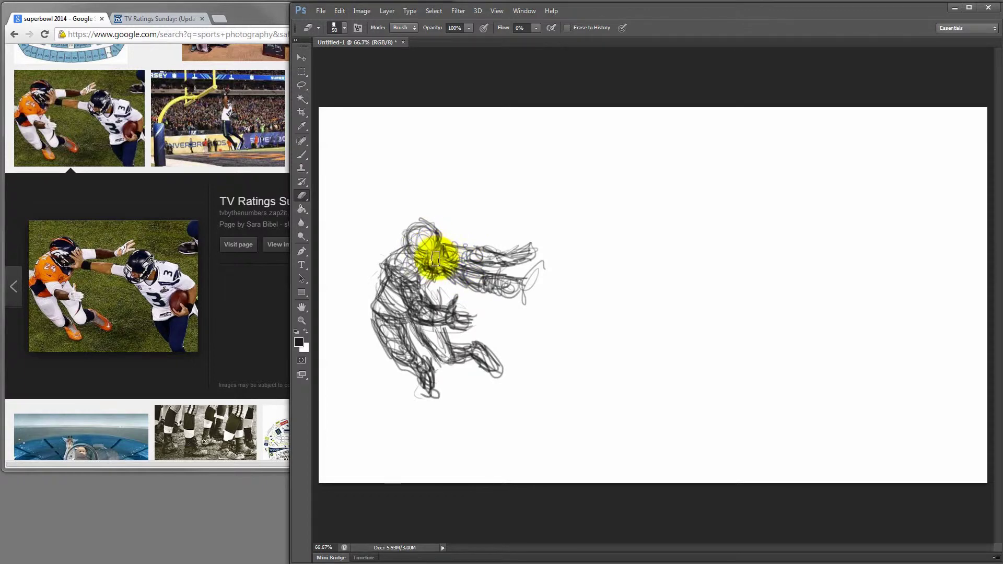
{"action": "left_click_drag", "start_coordinate": [448, 257], "coordinate": [444, 265]}
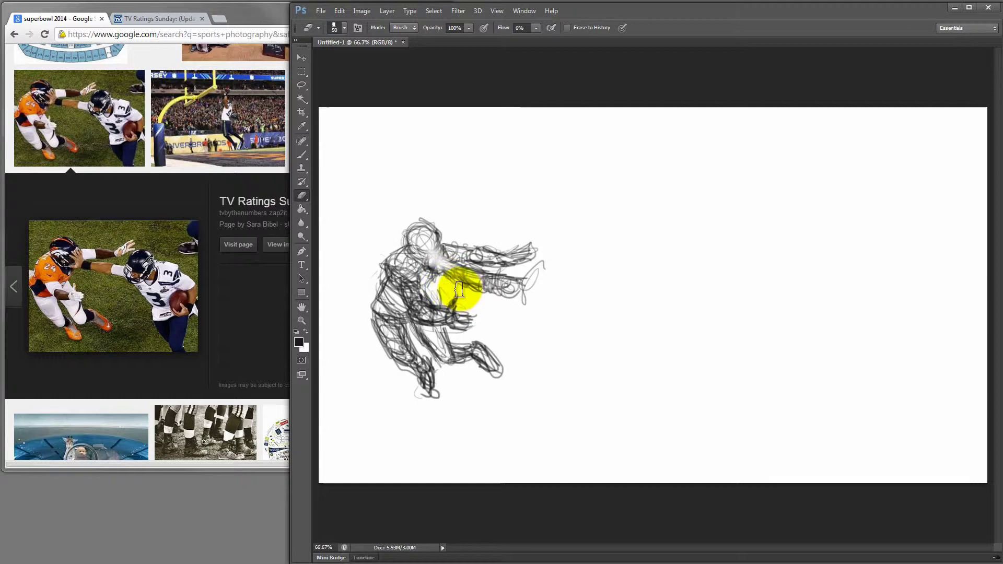
{"action": "key", "text": "b"}
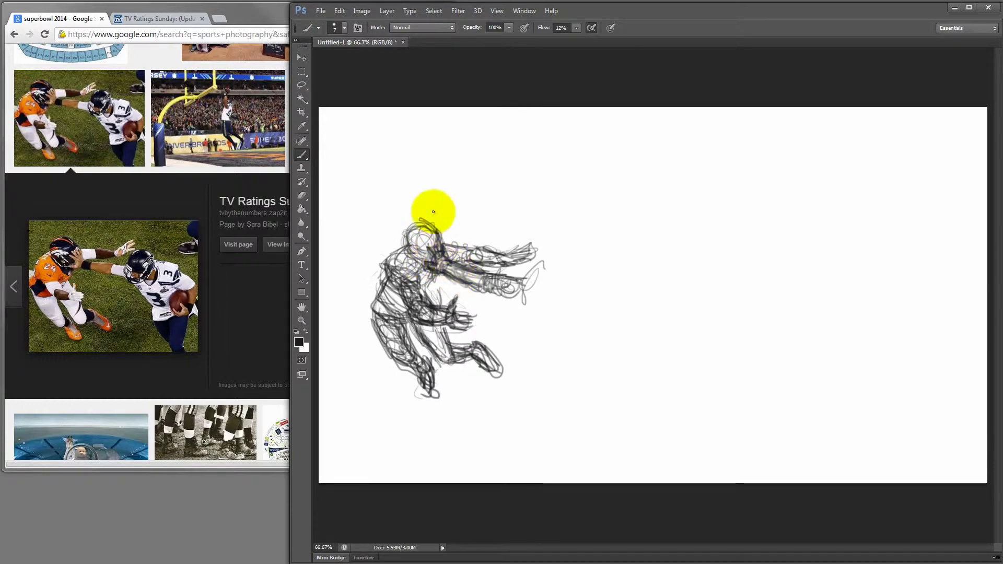
Reinforce the first player's arm and head, extending strokes rightward toward the second player.
{"action": "mouse_move", "coordinate": [432, 212]}
{"action": "left_mouse_down"}
{"action": "mouse_move", "coordinate": [508, 258]}
{"action": "mouse_move", "coordinate": [448, 278]}
{"action": "mouse_move", "coordinate": [483, 283]}
{"action": "mouse_move", "coordinate": [453, 269]}
{"action": "left_mouse_up"}
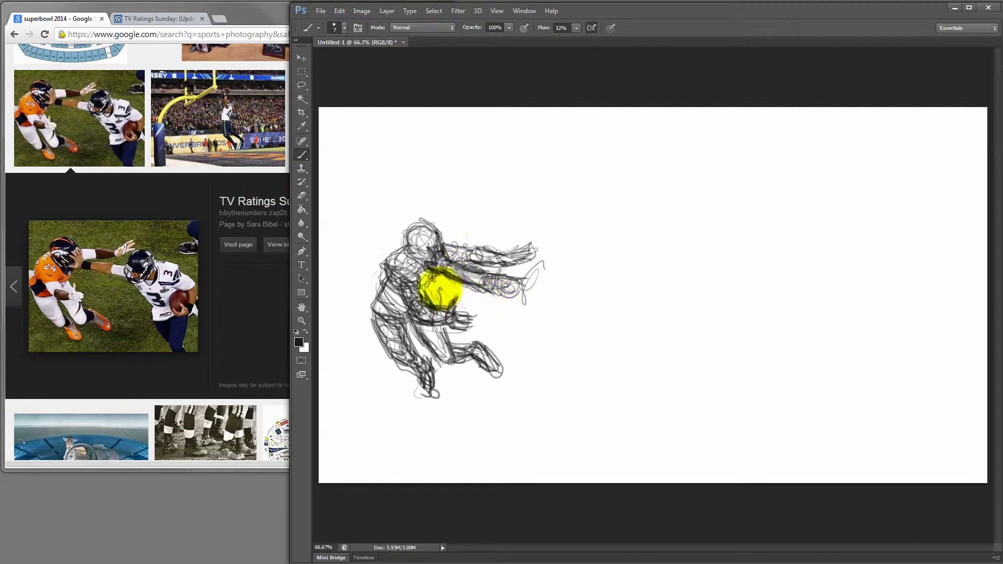
{"action": "mouse_move", "coordinate": [401, 210]}
{"action": "left_mouse_down"}
{"action": "mouse_move", "coordinate": [438, 210]}
{"action": "mouse_move", "coordinate": [406, 234]}
{"action": "mouse_move", "coordinate": [435, 226]}
{"action": "mouse_move", "coordinate": [422, 221]}
{"action": "mouse_move", "coordinate": [420, 241]}
{"action": "mouse_move", "coordinate": [404, 233]}
{"action": "mouse_move", "coordinate": [412, 257]}
{"action": "mouse_move", "coordinate": [416, 228]}
{"action": "mouse_move", "coordinate": [443, 257]}
{"action": "mouse_move", "coordinate": [516, 257]}
{"action": "mouse_move", "coordinate": [496, 274]}
{"action": "mouse_move", "coordinate": [513, 293]}
{"action": "mouse_move", "coordinate": [524, 282]}
{"action": "mouse_move", "coordinate": [495, 285]}
{"action": "mouse_move", "coordinate": [555, 268]}
{"action": "mouse_move", "coordinate": [537, 286]}
{"action": "mouse_move", "coordinate": [534, 275]}
{"action": "mouse_move", "coordinate": [527, 292]}
{"action": "mouse_move", "coordinate": [537, 298]}
{"action": "mouse_move", "coordinate": [521, 274]}
{"action": "mouse_move", "coordinate": [432, 277]}
{"action": "mouse_move", "coordinate": [542, 261]}
{"action": "mouse_move", "coordinate": [521, 287]}
{"action": "mouse_move", "coordinate": [560, 268]}
{"action": "mouse_move", "coordinate": [501, 253]}
{"action": "mouse_move", "coordinate": [393, 268]}
{"action": "mouse_move", "coordinate": [502, 278]}
{"action": "mouse_move", "coordinate": [472, 269]}
{"action": "mouse_move", "coordinate": [529, 261]}
{"action": "mouse_move", "coordinate": [513, 278]}
{"action": "mouse_move", "coordinate": [481, 277]}
{"action": "left_mouse_up"}
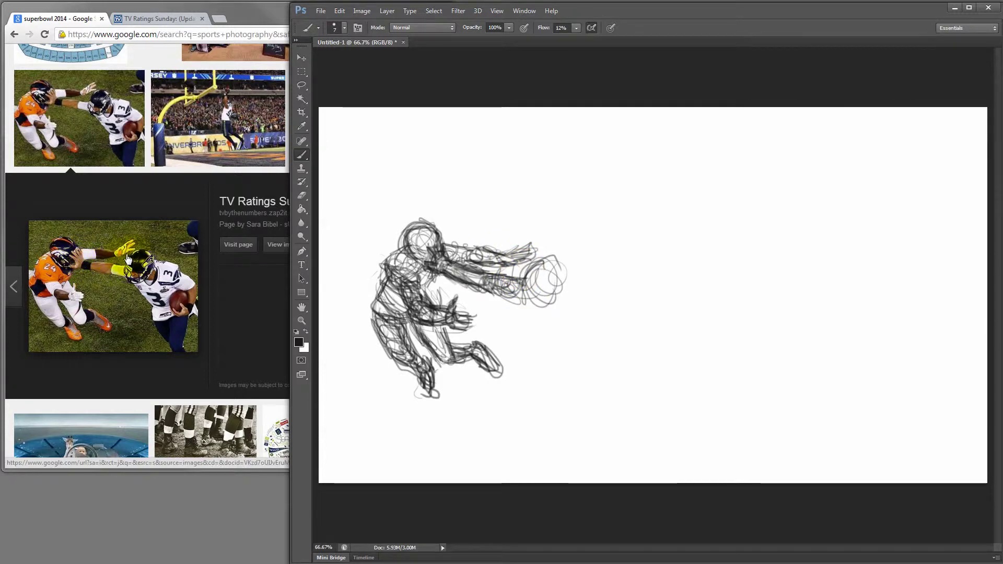
{"action": "mouse_move", "coordinate": [570, 294]}
{"action": "left_mouse_down"}
{"action": "mouse_move", "coordinate": [537, 261]}
{"action": "mouse_move", "coordinate": [508, 256]}
{"action": "mouse_move", "coordinate": [520, 248]}
{"action": "mouse_move", "coordinate": [508, 251]}
{"action": "mouse_move", "coordinate": [530, 245]}
{"action": "mouse_move", "coordinate": [511, 262]}
{"action": "mouse_move", "coordinate": [546, 268]}
{"action": "mouse_move", "coordinate": [543, 251]}
{"action": "mouse_move", "coordinate": [566, 263]}
{"action": "mouse_move", "coordinate": [541, 262]}
{"action": "mouse_move", "coordinate": [556, 264]}
{"action": "mouse_move", "coordinate": [570, 302]}
{"action": "mouse_move", "coordinate": [563, 280]}
{"action": "mouse_move", "coordinate": [534, 297]}
{"action": "mouse_move", "coordinate": [554, 295]}
{"action": "mouse_move", "coordinate": [567, 265]}
{"action": "mouse_move", "coordinate": [564, 307]}
{"action": "mouse_move", "coordinate": [530, 302]}
{"action": "mouse_move", "coordinate": [523, 280]}
{"action": "mouse_move", "coordinate": [537, 295]}
{"action": "mouse_move", "coordinate": [524, 287]}
{"action": "mouse_move", "coordinate": [523, 304]}
{"action": "mouse_move", "coordinate": [539, 311]}
{"action": "mouse_move", "coordinate": [571, 283]}
{"action": "mouse_move", "coordinate": [554, 315]}
{"action": "mouse_move", "coordinate": [572, 281]}
{"action": "mouse_move", "coordinate": [578, 290]}
{"action": "mouse_move", "coordinate": [550, 307]}
{"action": "mouse_move", "coordinate": [570, 267]}
{"action": "mouse_move", "coordinate": [559, 306]}
{"action": "left_mouse_up"}
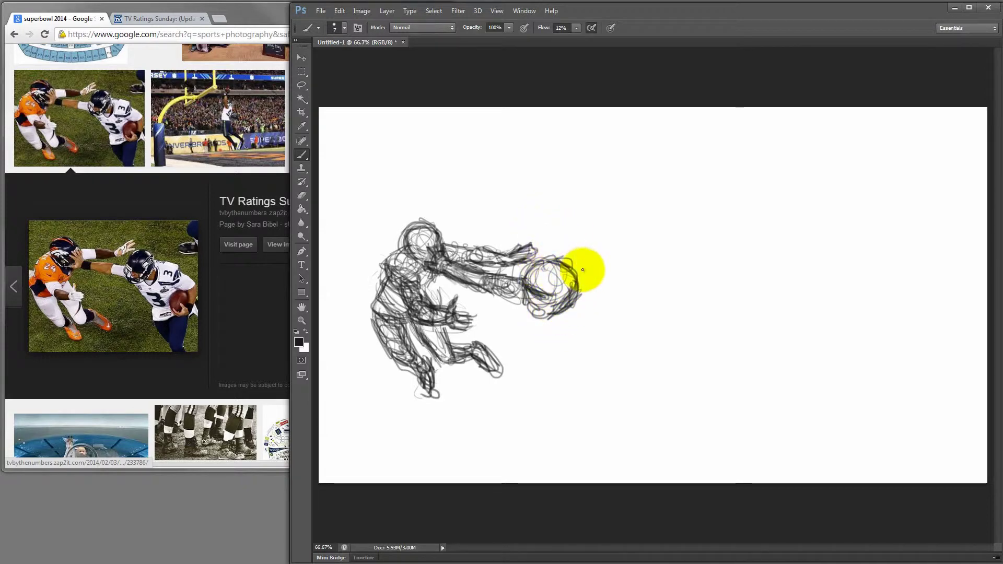
{"action": "left_click_drag", "start_coordinate": [594, 286], "coordinate": [578, 292]}
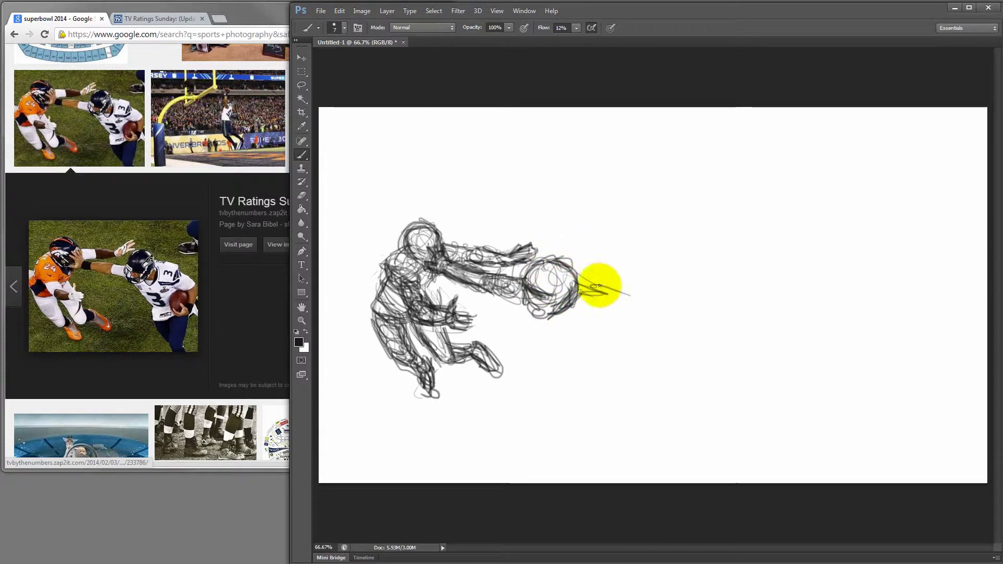
{"action": "left_click_drag", "start_coordinate": [613, 302], "coordinate": [637, 310]}
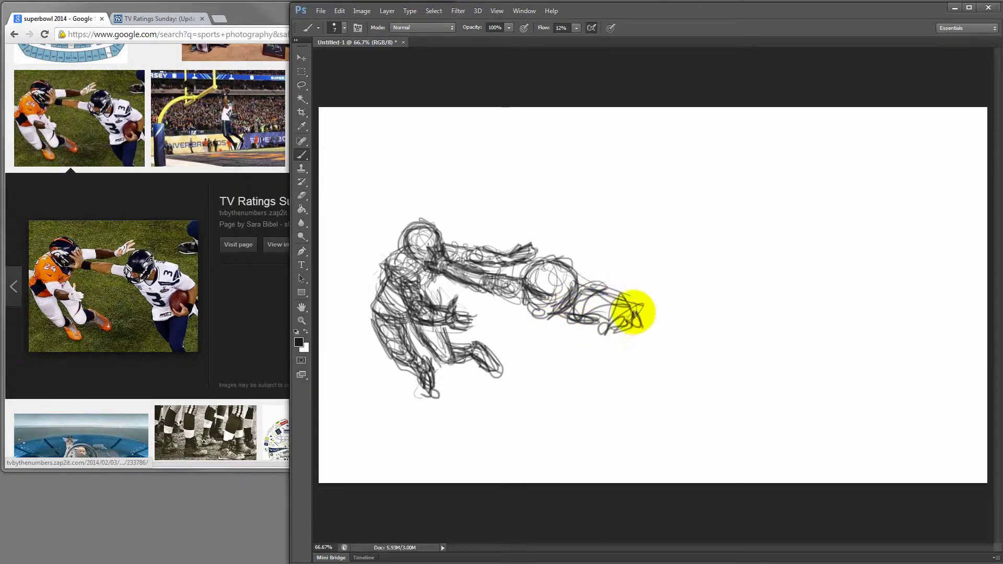
Scribble the right player's hand shape at the lower right.
{"action": "mouse_move", "coordinate": [656, 355]}
{"action": "left_mouse_down"}
{"action": "mouse_move", "coordinate": [624, 337]}
{"action": "mouse_move", "coordinate": [641, 351]}
{"action": "mouse_move", "coordinate": [619, 329]}
{"action": "mouse_move", "coordinate": [623, 341]}
{"action": "mouse_move", "coordinate": [644, 323]}
{"action": "mouse_move", "coordinate": [658, 344]}
{"action": "left_mouse_up"}
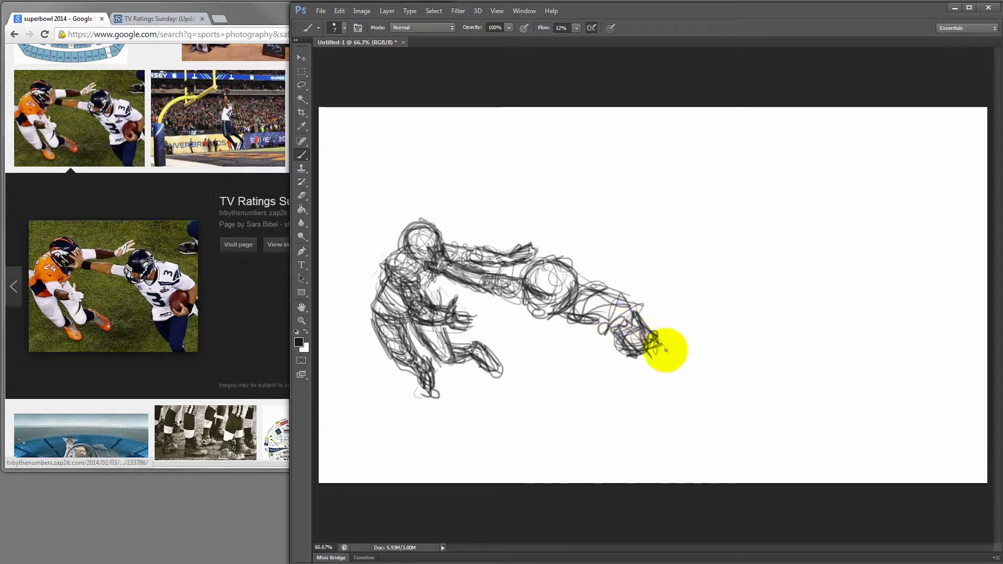
{"action": "mouse_move", "coordinate": [661, 357]}
{"action": "left_mouse_down"}
{"action": "mouse_move", "coordinate": [632, 359]}
{"action": "mouse_move", "coordinate": [652, 363]}
{"action": "mouse_move", "coordinate": [650, 377]}
{"action": "mouse_move", "coordinate": [632, 368]}
{"action": "mouse_move", "coordinate": [637, 361]}
{"action": "mouse_move", "coordinate": [649, 373]}
{"action": "mouse_move", "coordinate": [663, 358]}
{"action": "mouse_move", "coordinate": [638, 355]}
{"action": "mouse_move", "coordinate": [640, 332]}
{"action": "mouse_move", "coordinate": [640, 360]}
{"action": "mouse_move", "coordinate": [652, 356]}
{"action": "mouse_move", "coordinate": [644, 369]}
{"action": "mouse_move", "coordinate": [633, 360]}
{"action": "mouse_move", "coordinate": [661, 360]}
{"action": "mouse_move", "coordinate": [639, 357]}
{"action": "mouse_move", "coordinate": [653, 365]}
{"action": "mouse_move", "coordinate": [643, 376]}
{"action": "mouse_move", "coordinate": [634, 369]}
{"action": "mouse_move", "coordinate": [650, 343]}
{"action": "mouse_move", "coordinate": [621, 348]}
{"action": "mouse_move", "coordinate": [653, 339]}
{"action": "mouse_move", "coordinate": [643, 351]}
{"action": "mouse_move", "coordinate": [655, 334]}
{"action": "mouse_move", "coordinate": [622, 343]}
{"action": "mouse_move", "coordinate": [639, 355]}
{"action": "mouse_move", "coordinate": [615, 338]}
{"action": "mouse_move", "coordinate": [641, 321]}
{"action": "mouse_move", "coordinate": [614, 333]}
{"action": "mouse_move", "coordinate": [640, 314]}
{"action": "mouse_move", "coordinate": [614, 331]}
{"action": "mouse_move", "coordinate": [638, 288]}
{"action": "mouse_move", "coordinate": [593, 299]}
{"action": "mouse_move", "coordinate": [665, 322]}
{"action": "mouse_move", "coordinate": [633, 353]}
{"action": "mouse_move", "coordinate": [618, 319]}
{"action": "mouse_move", "coordinate": [625, 296]}
{"action": "mouse_move", "coordinate": [617, 315]}
{"action": "mouse_move", "coordinate": [603, 290]}
{"action": "mouse_move", "coordinate": [623, 356]}
{"action": "mouse_move", "coordinate": [608, 371]}
{"action": "mouse_move", "coordinate": [614, 380]}
{"action": "mouse_move", "coordinate": [621, 358]}
{"action": "mouse_move", "coordinate": [632, 371]}
{"action": "mouse_move", "coordinate": [609, 382]}
{"action": "mouse_move", "coordinate": [607, 365]}
{"action": "mouse_move", "coordinate": [625, 358]}
{"action": "mouse_move", "coordinate": [600, 384]}
{"action": "mouse_move", "coordinate": [624, 355]}
{"action": "mouse_move", "coordinate": [600, 382]}
{"action": "mouse_move", "coordinate": [632, 362]}
{"action": "mouse_move", "coordinate": [623, 353]}
{"action": "mouse_move", "coordinate": [631, 352]}
{"action": "mouse_move", "coordinate": [594, 387]}
{"action": "mouse_move", "coordinate": [633, 369]}
{"action": "mouse_move", "coordinate": [631, 331]}
{"action": "mouse_move", "coordinate": [597, 309]}
{"action": "mouse_move", "coordinate": [621, 352]}
{"action": "mouse_move", "coordinate": [600, 397]}
{"action": "mouse_move", "coordinate": [630, 373]}
{"action": "mouse_move", "coordinate": [615, 359]}
{"action": "mouse_move", "coordinate": [604, 365]}
{"action": "mouse_move", "coordinate": [612, 390]}
{"action": "left_mouse_up"}
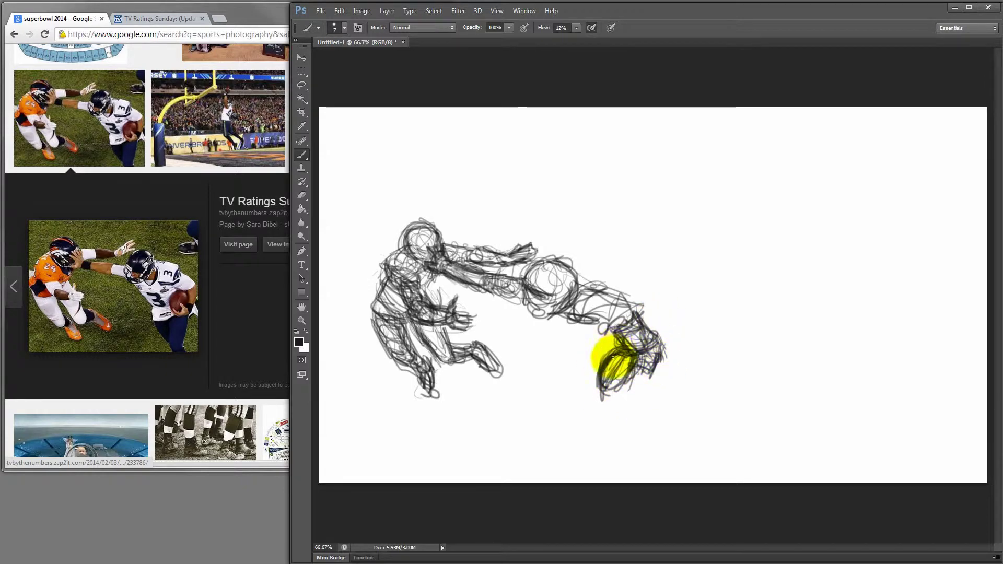
{"action": "key", "text": "e"}
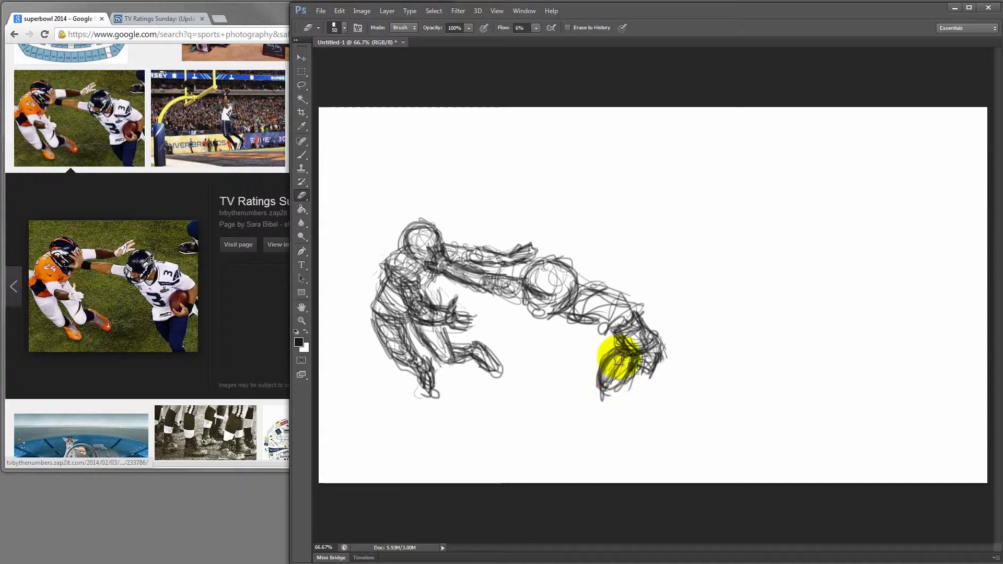
{"action": "key", "text": "b"}
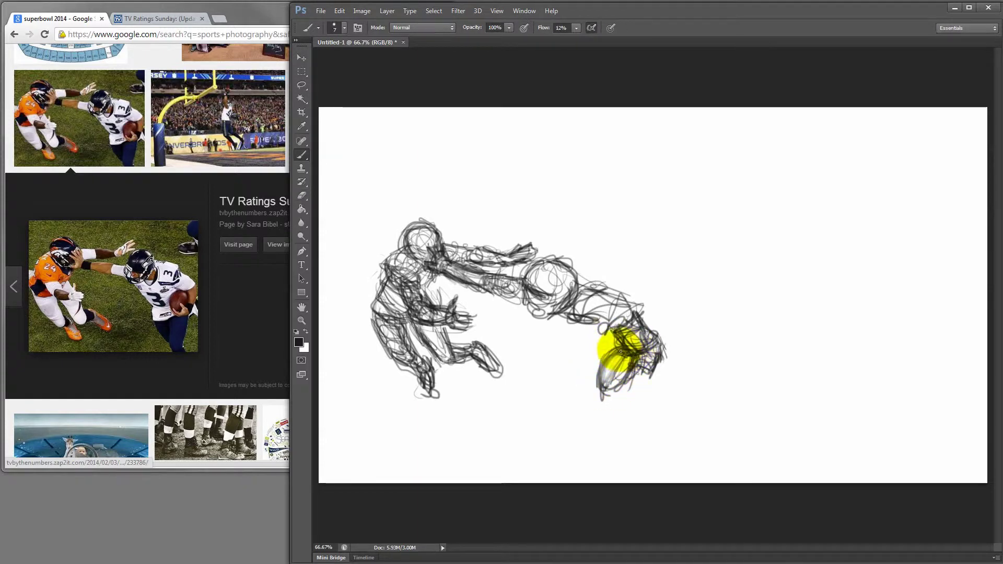
Hatch dark strokes over the right player's hand, the ball and the hip area.
{"action": "mouse_move", "coordinate": [600, 366]}
{"action": "left_mouse_down"}
{"action": "mouse_move", "coordinate": [598, 394]}
{"action": "mouse_move", "coordinate": [645, 371]}
{"action": "left_mouse_up"}
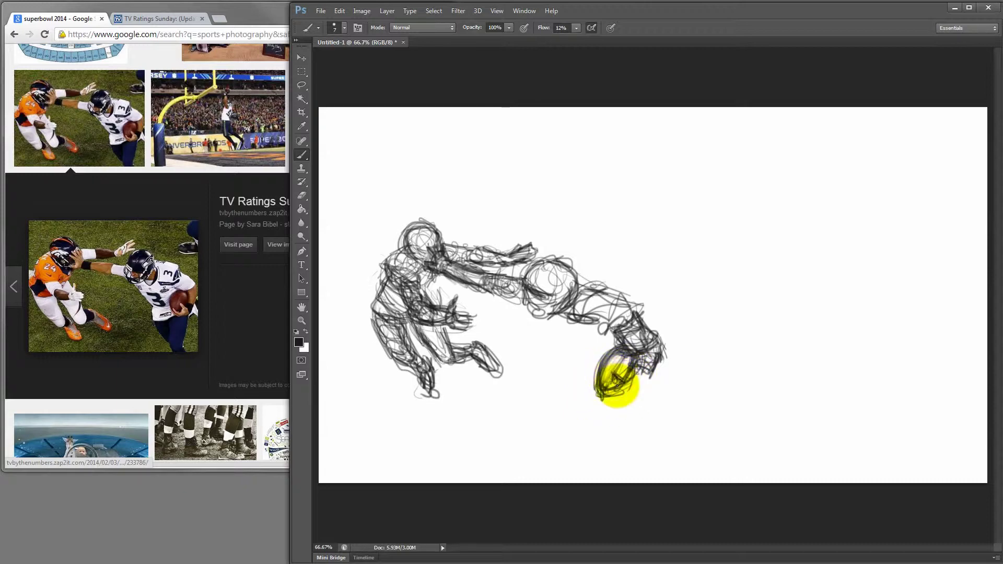
{"action": "mouse_move", "coordinate": [621, 394]}
{"action": "left_mouse_down"}
{"action": "mouse_move", "coordinate": [623, 357]}
{"action": "mouse_move", "coordinate": [603, 381]}
{"action": "left_mouse_up"}
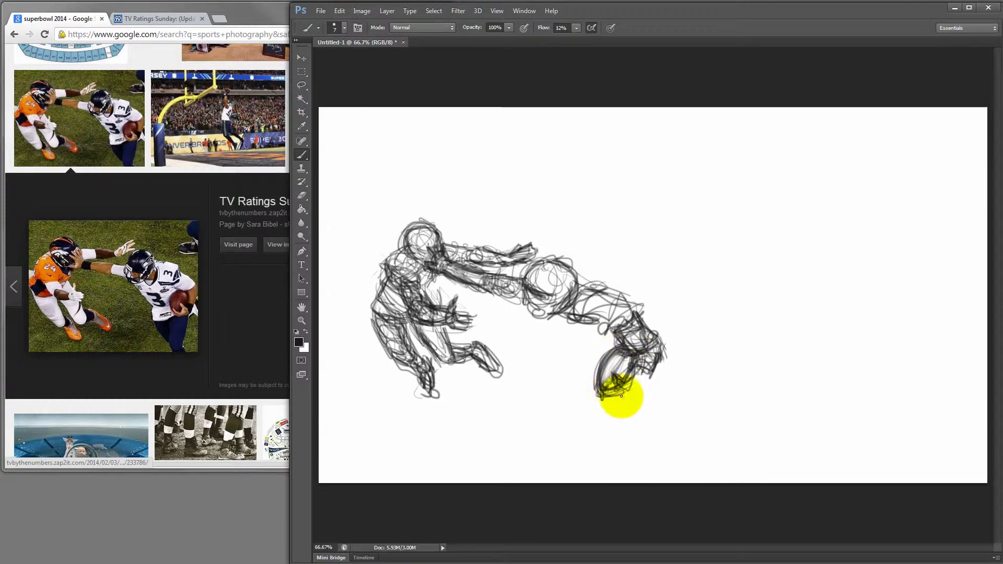
{"action": "mouse_move", "coordinate": [607, 356]}
{"action": "left_mouse_down"}
{"action": "mouse_move", "coordinate": [628, 398]}
{"action": "mouse_move", "coordinate": [597, 393]}
{"action": "mouse_move", "coordinate": [625, 396]}
{"action": "left_mouse_up"}
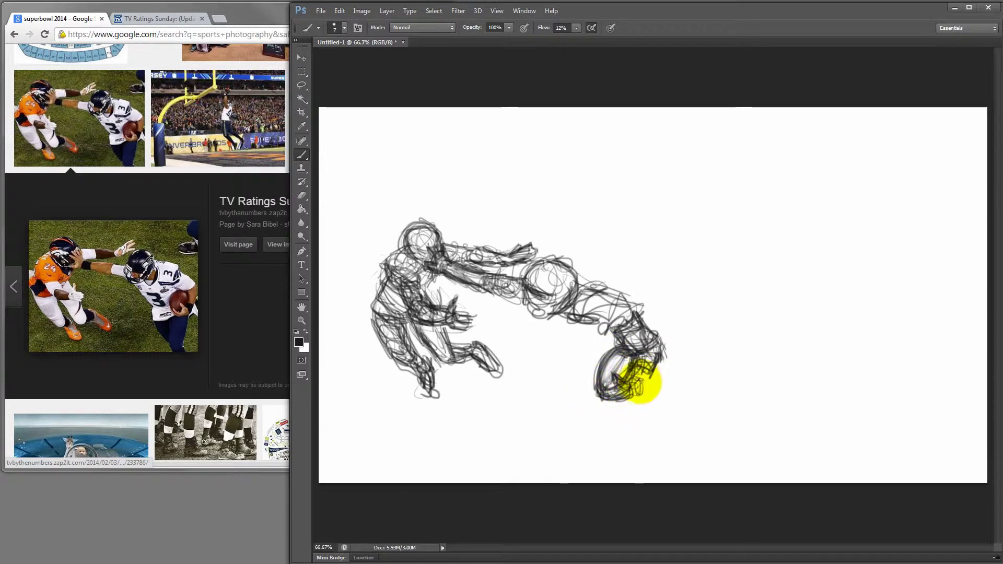
{"action": "mouse_move", "coordinate": [636, 392]}
{"action": "left_mouse_down"}
{"action": "mouse_move", "coordinate": [651, 352]}
{"action": "mouse_move", "coordinate": [616, 307]}
{"action": "mouse_move", "coordinate": [583, 355]}
{"action": "mouse_move", "coordinate": [578, 332]}
{"action": "mouse_move", "coordinate": [636, 335]}
{"action": "mouse_move", "coordinate": [609, 309]}
{"action": "mouse_move", "coordinate": [555, 295]}
{"action": "mouse_move", "coordinate": [570, 343]}
{"action": "mouse_move", "coordinate": [536, 310]}
{"action": "mouse_move", "coordinate": [560, 322]}
{"action": "mouse_move", "coordinate": [532, 325]}
{"action": "mouse_move", "coordinate": [567, 332]}
{"action": "mouse_move", "coordinate": [498, 291]}
{"action": "mouse_move", "coordinate": [520, 310]}
{"action": "mouse_move", "coordinate": [513, 287]}
{"action": "mouse_move", "coordinate": [496, 287]}
{"action": "mouse_move", "coordinate": [517, 299]}
{"action": "mouse_move", "coordinate": [496, 293]}
{"action": "mouse_move", "coordinate": [516, 277]}
{"action": "mouse_move", "coordinate": [522, 305]}
{"action": "mouse_move", "coordinate": [508, 296]}
{"action": "mouse_move", "coordinate": [531, 323]}
{"action": "mouse_move", "coordinate": [562, 333]}
{"action": "mouse_move", "coordinate": [553, 284]}
{"action": "mouse_move", "coordinate": [510, 311]}
{"action": "mouse_move", "coordinate": [531, 301]}
{"action": "mouse_move", "coordinate": [535, 290]}
{"action": "mouse_move", "coordinate": [526, 289]}
{"action": "mouse_move", "coordinate": [532, 307]}
{"action": "mouse_move", "coordinate": [537, 288]}
{"action": "mouse_move", "coordinate": [570, 287]}
{"action": "mouse_move", "coordinate": [539, 265]}
{"action": "mouse_move", "coordinate": [562, 307]}
{"action": "mouse_move", "coordinate": [547, 270]}
{"action": "mouse_move", "coordinate": [563, 263]}
{"action": "mouse_move", "coordinate": [529, 293]}
{"action": "mouse_move", "coordinate": [593, 333]}
{"action": "mouse_move", "coordinate": [544, 298]}
{"action": "mouse_move", "coordinate": [543, 314]}
{"action": "mouse_move", "coordinate": [559, 300]}
{"action": "mouse_move", "coordinate": [564, 343]}
{"action": "mouse_move", "coordinate": [526, 309]}
{"action": "mouse_move", "coordinate": [535, 329]}
{"action": "mouse_move", "coordinate": [569, 351]}
{"action": "mouse_move", "coordinate": [549, 335]}
{"action": "mouse_move", "coordinate": [584, 352]}
{"action": "mouse_move", "coordinate": [569, 343]}
{"action": "mouse_move", "coordinate": [600, 336]}
{"action": "mouse_move", "coordinate": [555, 330]}
{"action": "mouse_move", "coordinate": [589, 351]}
{"action": "mouse_move", "coordinate": [564, 340]}
{"action": "mouse_move", "coordinate": [587, 325]}
{"action": "mouse_move", "coordinate": [557, 364]}
{"action": "mouse_move", "coordinate": [535, 326]}
{"action": "mouse_move", "coordinate": [564, 369]}
{"action": "mouse_move", "coordinate": [557, 385]}
{"action": "mouse_move", "coordinate": [551, 373]}
{"action": "mouse_move", "coordinate": [564, 381]}
{"action": "mouse_move", "coordinate": [604, 362]}
{"action": "mouse_move", "coordinate": [559, 358]}
{"action": "mouse_move", "coordinate": [578, 332]}
{"action": "mouse_move", "coordinate": [566, 416]}
{"action": "mouse_move", "coordinate": [580, 315]}
{"action": "mouse_move", "coordinate": [564, 414]}
{"action": "mouse_move", "coordinate": [551, 365]}
{"action": "mouse_move", "coordinate": [608, 379]}
{"action": "mouse_move", "coordinate": [555, 381]}
{"action": "mouse_move", "coordinate": [602, 379]}
{"action": "mouse_move", "coordinate": [573, 431]}
{"action": "mouse_move", "coordinate": [582, 428]}
{"action": "mouse_move", "coordinate": [588, 475]}
{"action": "mouse_move", "coordinate": [597, 398]}
{"action": "mouse_move", "coordinate": [567, 435]}
{"action": "mouse_move", "coordinate": [609, 459]}
{"action": "mouse_move", "coordinate": [593, 470]}
{"action": "mouse_move", "coordinate": [615, 418]}
{"action": "mouse_move", "coordinate": [608, 427]}
{"action": "mouse_move", "coordinate": [583, 317]}
{"action": "left_mouse_up"}
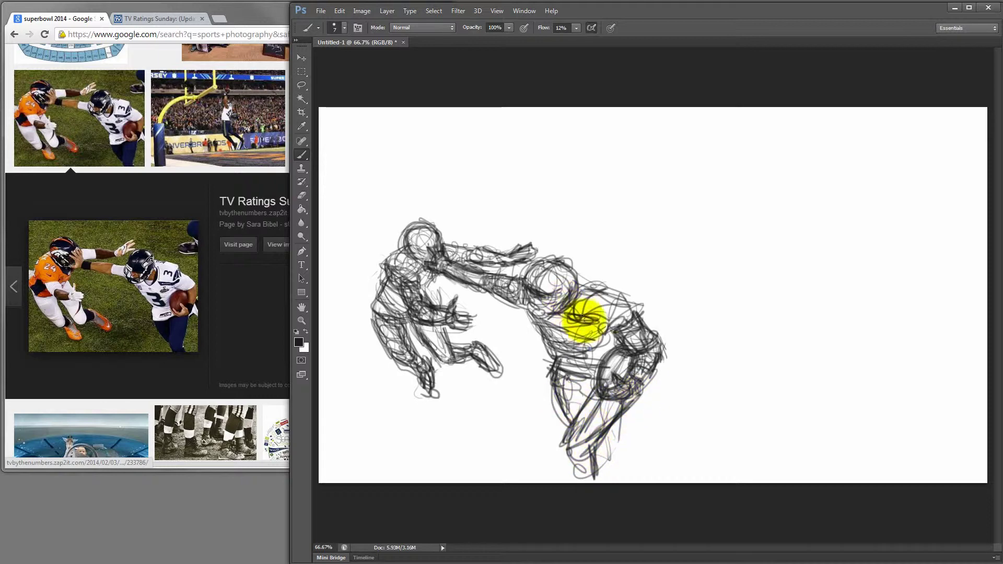
{"action": "mouse_move", "coordinate": [542, 379]}
{"action": "left_mouse_down"}
{"action": "mouse_move", "coordinate": [570, 345]}
{"action": "mouse_move", "coordinate": [559, 363]}
{"action": "mouse_move", "coordinate": [582, 395]}
{"action": "mouse_move", "coordinate": [560, 386]}
{"action": "mouse_move", "coordinate": [580, 352]}
{"action": "mouse_move", "coordinate": [555, 392]}
{"action": "mouse_move", "coordinate": [546, 346]}
{"action": "mouse_move", "coordinate": [576, 394]}
{"action": "mouse_move", "coordinate": [555, 380]}
{"action": "mouse_move", "coordinate": [595, 381]}
{"action": "mouse_move", "coordinate": [575, 401]}
{"action": "mouse_move", "coordinate": [591, 423]}
{"action": "mouse_move", "coordinate": [572, 398]}
{"action": "mouse_move", "coordinate": [589, 392]}
{"action": "mouse_move", "coordinate": [573, 410]}
{"action": "mouse_move", "coordinate": [558, 359]}
{"action": "mouse_move", "coordinate": [599, 385]}
{"action": "mouse_move", "coordinate": [589, 391]}
{"action": "mouse_move", "coordinate": [603, 389]}
{"action": "mouse_move", "coordinate": [593, 375]}
{"action": "mouse_move", "coordinate": [601, 360]}
{"action": "mouse_move", "coordinate": [592, 394]}
{"action": "mouse_move", "coordinate": [592, 279]}
{"action": "mouse_move", "coordinate": [610, 330]}
{"action": "mouse_move", "coordinate": [555, 357]}
{"action": "mouse_move", "coordinate": [564, 353]}
{"action": "mouse_move", "coordinate": [551, 346]}
{"action": "mouse_move", "coordinate": [564, 352]}
{"action": "mouse_move", "coordinate": [611, 302]}
{"action": "mouse_move", "coordinate": [623, 340]}
{"action": "mouse_move", "coordinate": [581, 331]}
{"action": "mouse_move", "coordinate": [626, 351]}
{"action": "mouse_move", "coordinate": [611, 336]}
{"action": "mouse_move", "coordinate": [653, 343]}
{"action": "left_mouse_up"}
Erase to lighten the right player's torso, then redraw fresh strokes across his chest.
{"action": "key", "text": "e"}
{"action": "left_click", "coordinate": [559, 319]}
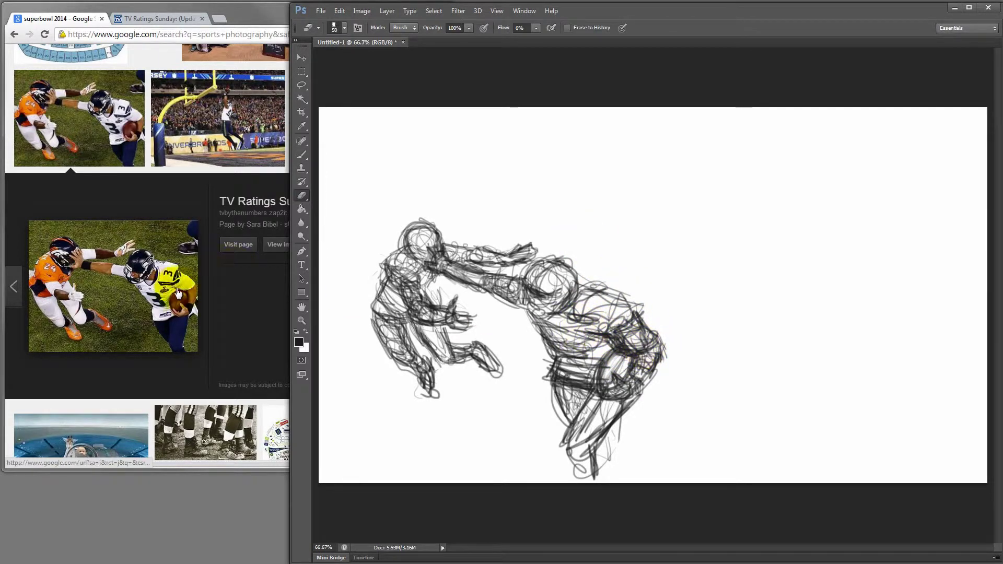
{"action": "left_click", "coordinate": [375, 268]}
{"action": "mouse_move", "coordinate": [590, 349]}
{"action": "left_mouse_down"}
{"action": "mouse_move", "coordinate": [630, 346]}
{"action": "mouse_move", "coordinate": [566, 336]}
{"action": "mouse_move", "coordinate": [593, 351]}
{"action": "mouse_move", "coordinate": [552, 332]}
{"action": "mouse_move", "coordinate": [605, 346]}
{"action": "mouse_move", "coordinate": [549, 333]}
{"action": "mouse_move", "coordinate": [596, 348]}
{"action": "mouse_move", "coordinate": [629, 342]}
{"action": "mouse_move", "coordinate": [642, 361]}
{"action": "mouse_move", "coordinate": [641, 315]}
{"action": "mouse_move", "coordinate": [664, 328]}
{"action": "mouse_move", "coordinate": [624, 280]}
{"action": "mouse_move", "coordinate": [646, 306]}
{"action": "mouse_move", "coordinate": [621, 295]}
{"action": "mouse_move", "coordinate": [646, 325]}
{"action": "mouse_move", "coordinate": [625, 304]}
{"action": "mouse_move", "coordinate": [670, 362]}
{"action": "mouse_move", "coordinate": [638, 290]}
{"action": "mouse_move", "coordinate": [626, 297]}
{"action": "mouse_move", "coordinate": [648, 322]}
{"action": "mouse_move", "coordinate": [644, 348]}
{"action": "mouse_move", "coordinate": [596, 289]}
{"action": "mouse_move", "coordinate": [643, 300]}
{"action": "mouse_move", "coordinate": [557, 312]}
{"action": "mouse_move", "coordinate": [619, 321]}
{"action": "mouse_move", "coordinate": [599, 347]}
{"action": "mouse_move", "coordinate": [545, 337]}
{"action": "mouse_move", "coordinate": [521, 311]}
{"action": "mouse_move", "coordinate": [548, 346]}
{"action": "mouse_move", "coordinate": [531, 332]}
{"action": "mouse_move", "coordinate": [552, 370]}
{"action": "mouse_move", "coordinate": [543, 374]}
{"action": "mouse_move", "coordinate": [542, 359]}
{"action": "mouse_move", "coordinate": [568, 345]}
{"action": "mouse_move", "coordinate": [548, 330]}
{"action": "left_mouse_up"}
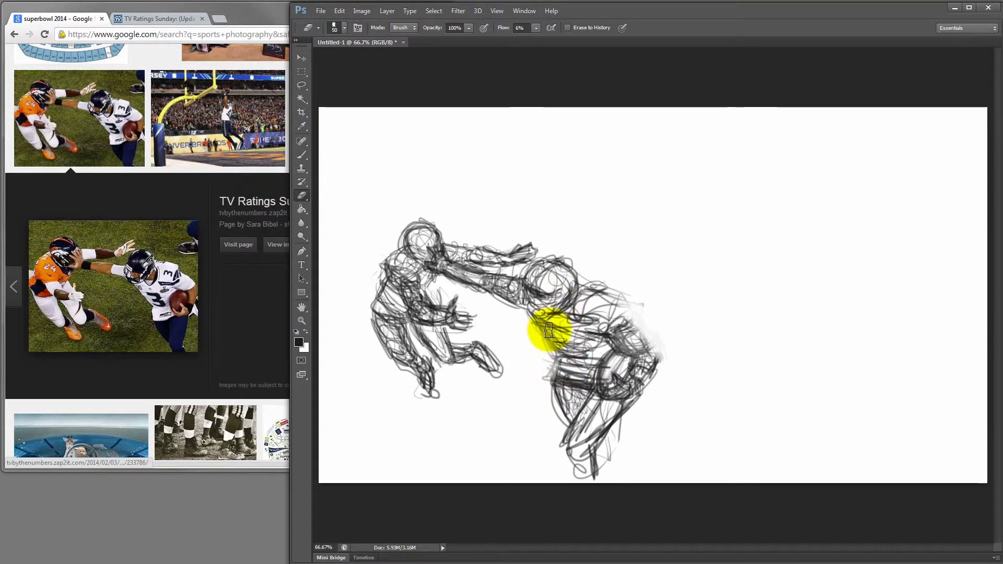
{"action": "key", "text": "b"}
{"action": "mouse_move", "coordinate": [526, 297]}
{"action": "left_mouse_down"}
{"action": "mouse_move", "coordinate": [560, 355]}
{"action": "mouse_move", "coordinate": [528, 275]}
{"action": "mouse_move", "coordinate": [550, 276]}
{"action": "mouse_move", "coordinate": [539, 313]}
{"action": "mouse_move", "coordinate": [526, 309]}
{"action": "mouse_move", "coordinate": [544, 320]}
{"action": "mouse_move", "coordinate": [540, 309]}
{"action": "mouse_move", "coordinate": [552, 312]}
{"action": "mouse_move", "coordinate": [531, 298]}
{"action": "mouse_move", "coordinate": [551, 330]}
{"action": "mouse_move", "coordinate": [559, 381]}
{"action": "mouse_move", "coordinate": [624, 365]}
{"action": "mouse_move", "coordinate": [603, 336]}
{"action": "mouse_move", "coordinate": [616, 356]}
{"action": "mouse_move", "coordinate": [636, 358]}
{"action": "mouse_move", "coordinate": [629, 320]}
{"action": "mouse_move", "coordinate": [642, 383]}
{"action": "mouse_move", "coordinate": [627, 342]}
{"action": "mouse_move", "coordinate": [629, 356]}
{"action": "mouse_move", "coordinate": [620, 353]}
{"action": "mouse_move", "coordinate": [636, 333]}
{"action": "mouse_move", "coordinate": [611, 338]}
{"action": "mouse_move", "coordinate": [626, 320]}
{"action": "mouse_move", "coordinate": [646, 339]}
{"action": "mouse_move", "coordinate": [641, 382]}
{"action": "mouse_move", "coordinate": [659, 361]}
{"action": "mouse_move", "coordinate": [640, 356]}
{"action": "mouse_move", "coordinate": [652, 351]}
{"action": "mouse_move", "coordinate": [625, 359]}
{"action": "mouse_move", "coordinate": [645, 352]}
{"action": "mouse_move", "coordinate": [635, 367]}
{"action": "mouse_move", "coordinate": [611, 315]}
{"action": "mouse_move", "coordinate": [624, 303]}
{"action": "mouse_move", "coordinate": [607, 284]}
{"action": "mouse_move", "coordinate": [593, 292]}
{"action": "mouse_move", "coordinate": [620, 303]}
{"action": "mouse_move", "coordinate": [623, 321]}
{"action": "mouse_move", "coordinate": [600, 282]}
{"action": "mouse_move", "coordinate": [602, 295]}
{"action": "mouse_move", "coordinate": [543, 310]}
{"action": "mouse_move", "coordinate": [599, 308]}
{"action": "mouse_move", "coordinate": [617, 282]}
{"action": "mouse_move", "coordinate": [589, 316]}
{"action": "mouse_move", "coordinate": [548, 332]}
{"action": "mouse_move", "coordinate": [547, 291]}
{"action": "mouse_move", "coordinate": [389, 301]}
{"action": "mouse_move", "coordinate": [448, 314]}
{"action": "mouse_move", "coordinate": [428, 258]}
{"action": "mouse_move", "coordinate": [465, 299]}
{"action": "mouse_move", "coordinate": [522, 246]}
{"action": "mouse_move", "coordinate": [566, 298]}
{"action": "mouse_move", "coordinate": [577, 340]}
{"action": "mouse_move", "coordinate": [558, 282]}
{"action": "left_mouse_up"}
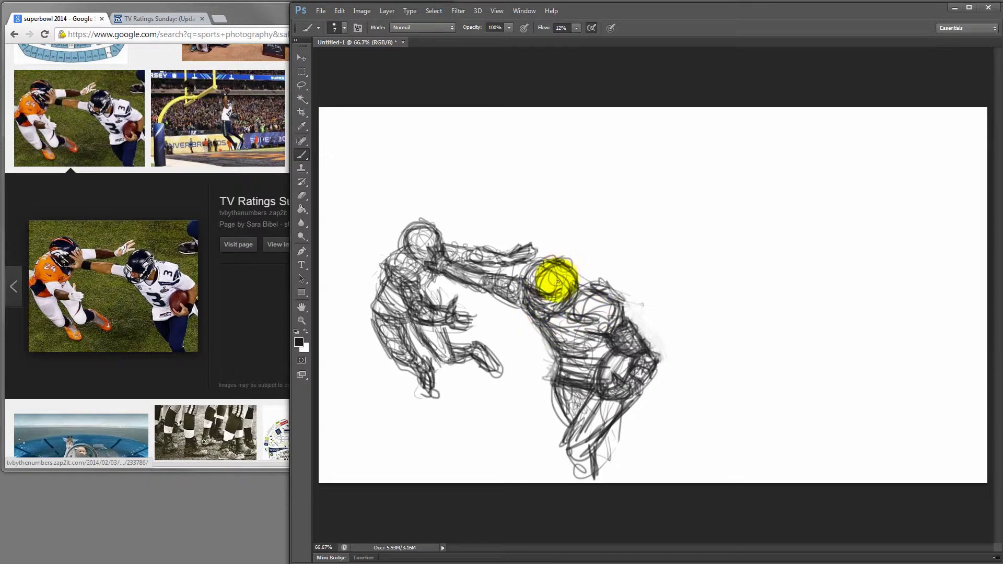
Lighten the right player's head strokes and add faint strokes above him.
{"action": "key", "text": "e"}
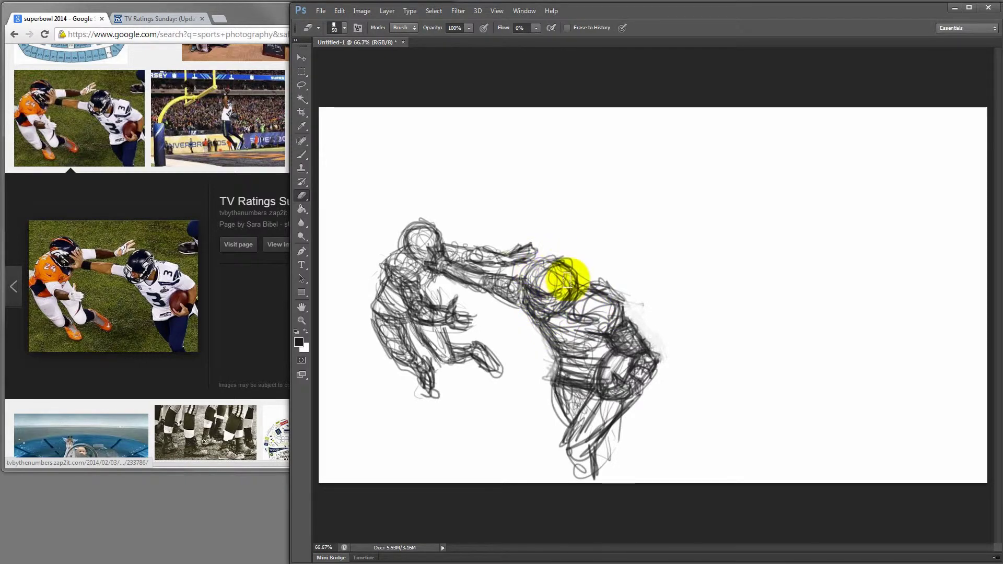
{"action": "mouse_move", "coordinate": [563, 312]}
{"action": "left_mouse_down"}
{"action": "mouse_move", "coordinate": [571, 263]}
{"action": "mouse_move", "coordinate": [540, 264]}
{"action": "mouse_move", "coordinate": [526, 291]}
{"action": "mouse_move", "coordinate": [575, 293]}
{"action": "mouse_move", "coordinate": [582, 272]}
{"action": "mouse_move", "coordinate": [564, 263]}
{"action": "mouse_move", "coordinate": [577, 267]}
{"action": "mouse_move", "coordinate": [581, 293]}
{"action": "mouse_move", "coordinate": [561, 247]}
{"action": "mouse_move", "coordinate": [542, 269]}
{"action": "mouse_move", "coordinate": [562, 278]}
{"action": "mouse_move", "coordinate": [532, 283]}
{"action": "mouse_move", "coordinate": [546, 267]}
{"action": "mouse_move", "coordinate": [526, 276]}
{"action": "mouse_move", "coordinate": [569, 268]}
{"action": "mouse_move", "coordinate": [559, 304]}
{"action": "mouse_move", "coordinate": [570, 284]}
{"action": "left_mouse_up"}
{"action": "key", "text": "b"}
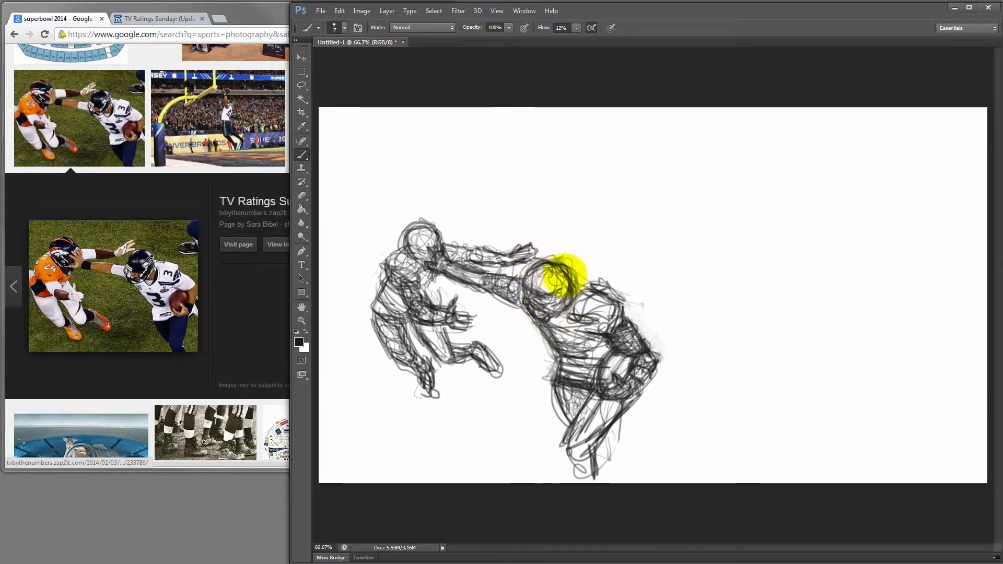
{"action": "left_click_drag", "start_coordinate": [551, 226], "coordinate": [538, 208]}
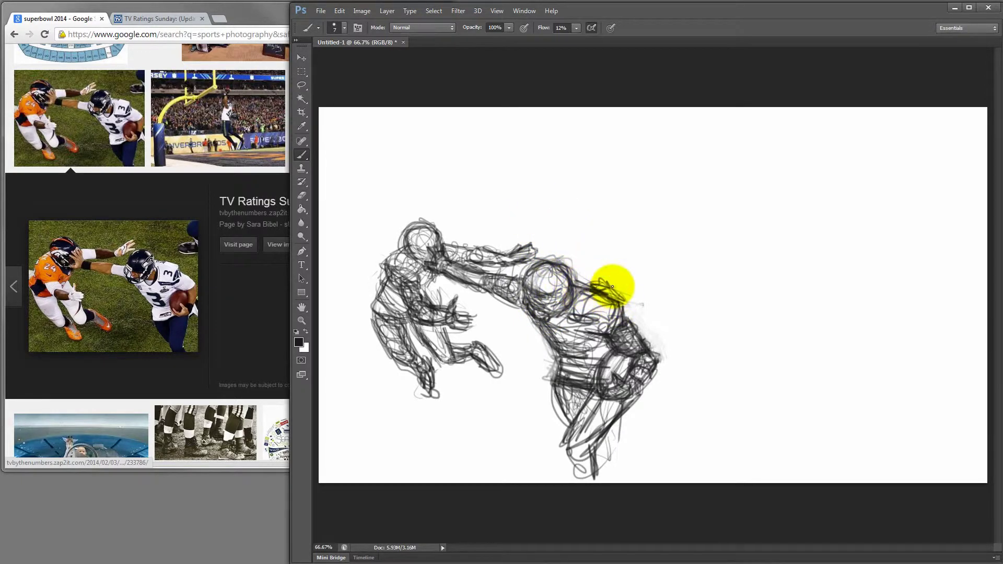
{"action": "key", "text": "e"}
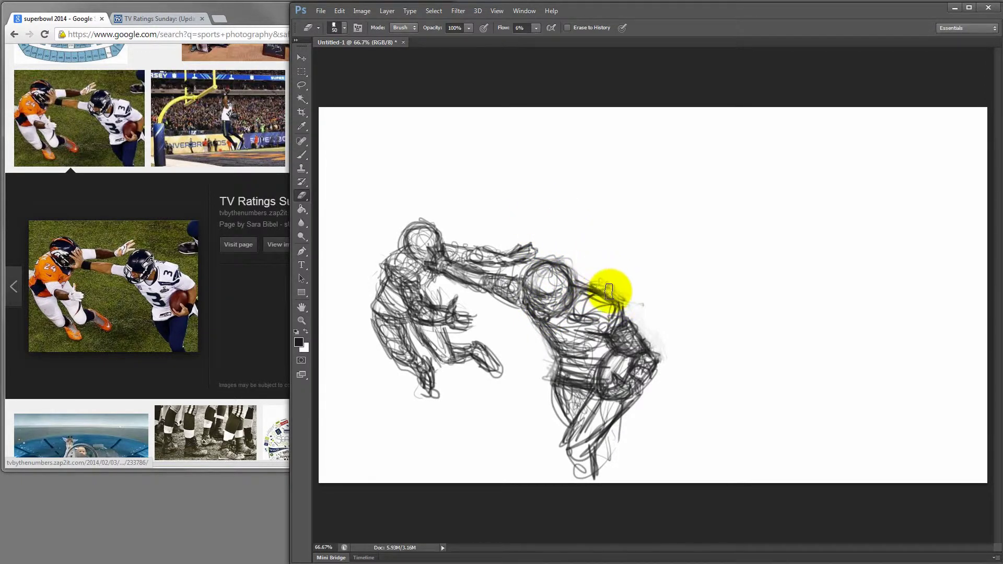
{"action": "key", "text": "b"}
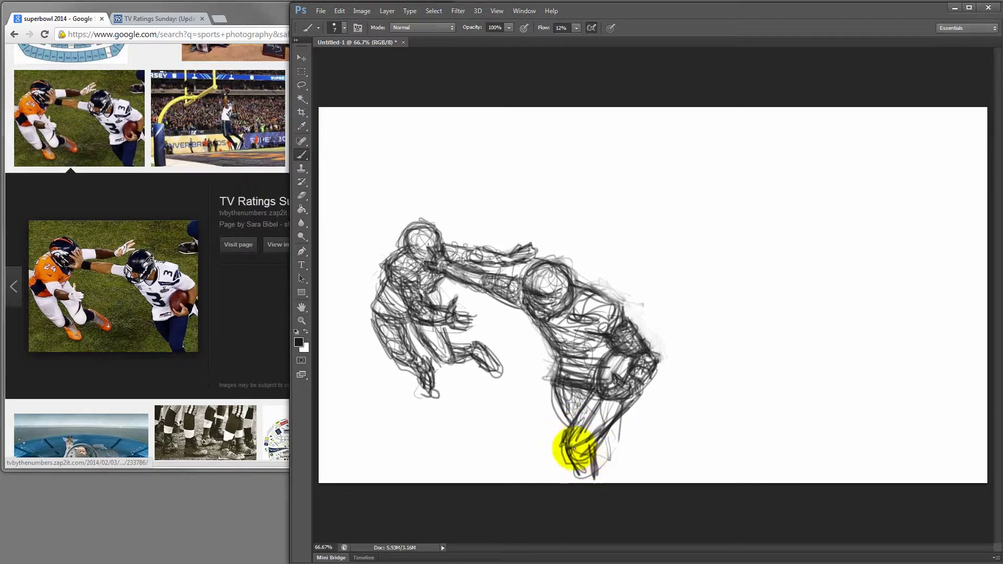
Shade the right player's feet, lower legs and hip, plus faint strokes on the left player's arm.
{"action": "mouse_move", "coordinate": [574, 448]}
{"action": "left_mouse_down"}
{"action": "mouse_move", "coordinate": [567, 420]}
{"action": "mouse_move", "coordinate": [587, 475]}
{"action": "left_mouse_up"}
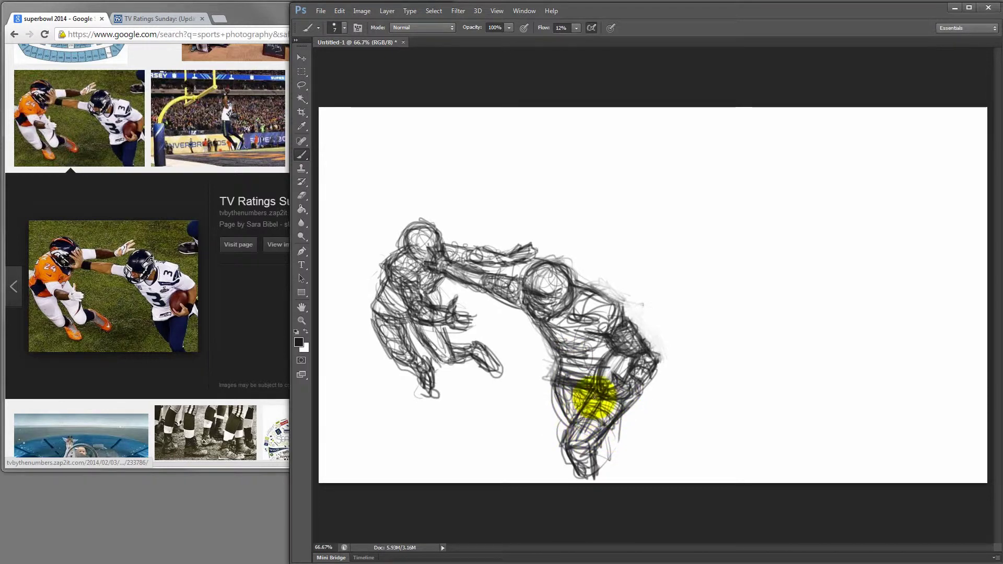
{"action": "mouse_move", "coordinate": [594, 397]}
{"action": "left_mouse_down"}
{"action": "mouse_move", "coordinate": [564, 432]}
{"action": "mouse_move", "coordinate": [592, 431]}
{"action": "mouse_move", "coordinate": [609, 459]}
{"action": "left_mouse_up"}
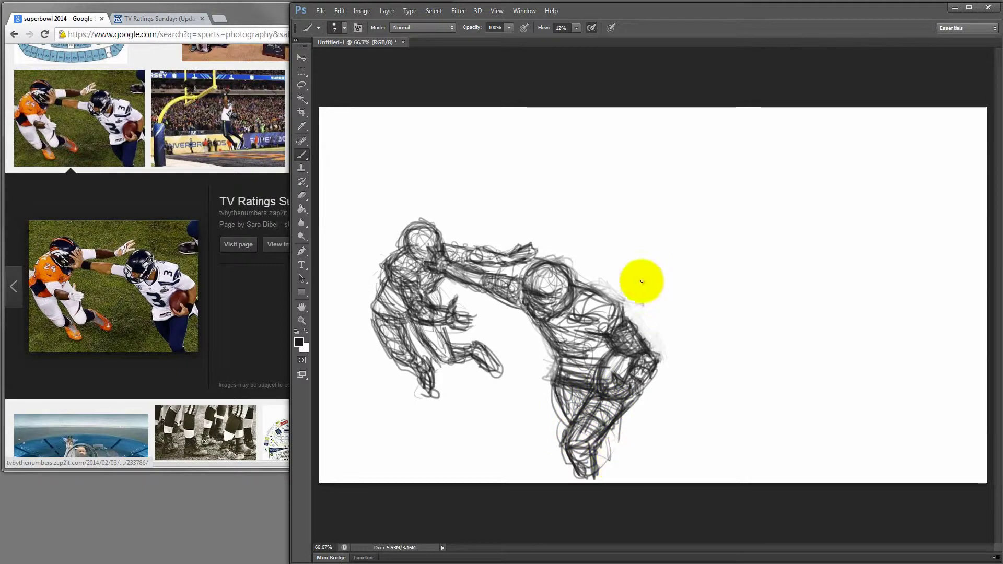
{"action": "mouse_move", "coordinate": [641, 281]}
{"action": "left_mouse_down"}
{"action": "mouse_move", "coordinate": [640, 340]}
{"action": "mouse_move", "coordinate": [655, 336]}
{"action": "mouse_move", "coordinate": [660, 353]}
{"action": "mouse_move", "coordinate": [639, 334]}
{"action": "mouse_move", "coordinate": [618, 351]}
{"action": "mouse_move", "coordinate": [615, 314]}
{"action": "mouse_move", "coordinate": [634, 331]}
{"action": "left_mouse_up"}
{"action": "left_click_drag", "start_coordinate": [475, 285], "coordinate": [462, 266]}
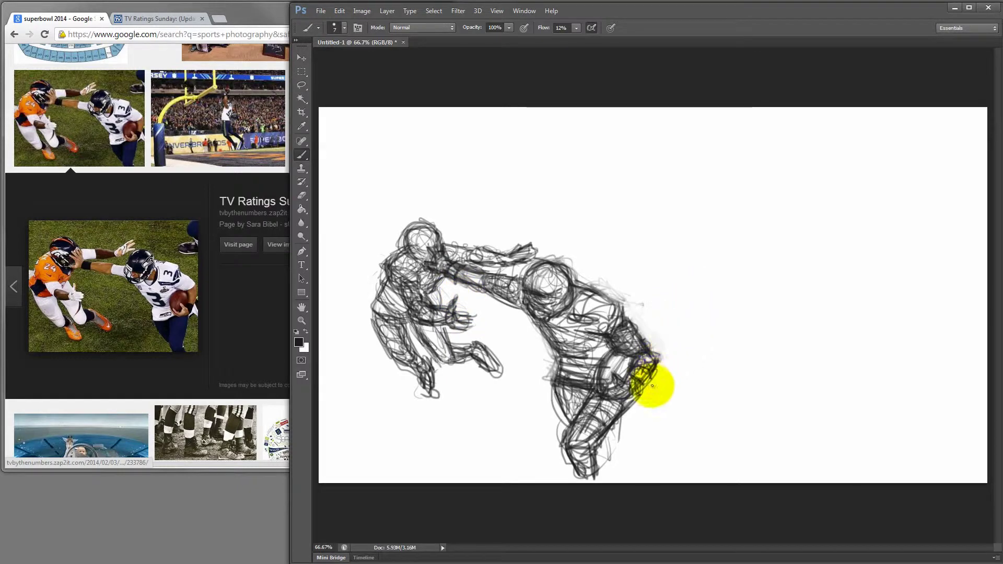
{"action": "mouse_move", "coordinate": [642, 373]}
{"action": "left_mouse_down"}
{"action": "mouse_move", "coordinate": [634, 358]}
{"action": "mouse_move", "coordinate": [645, 348]}
{"action": "left_mouse_up"}
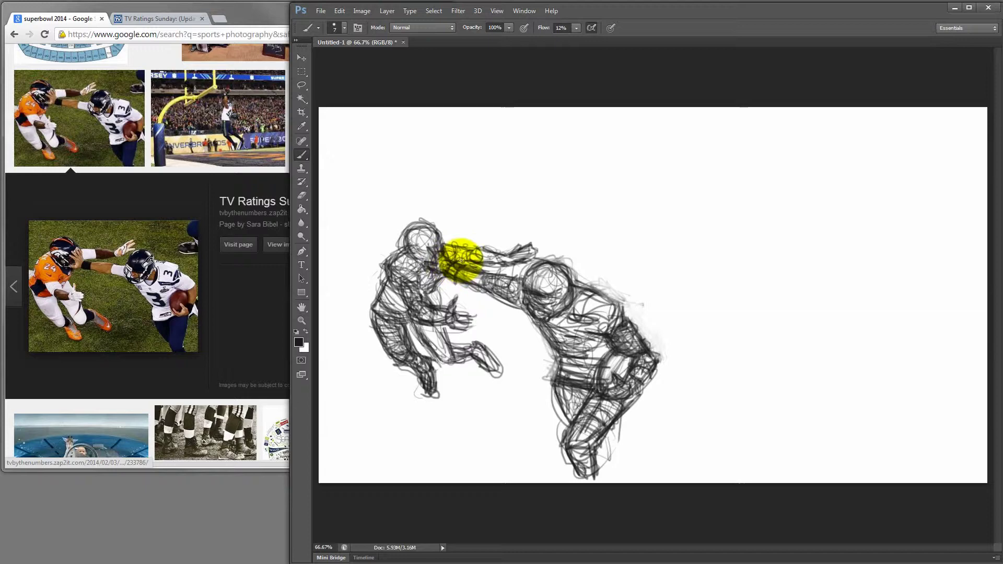
Check the brush preset, then scribble over the right player's shoulder and the left player's torso.
{"action": "right_click", "coordinate": [486, 286]}
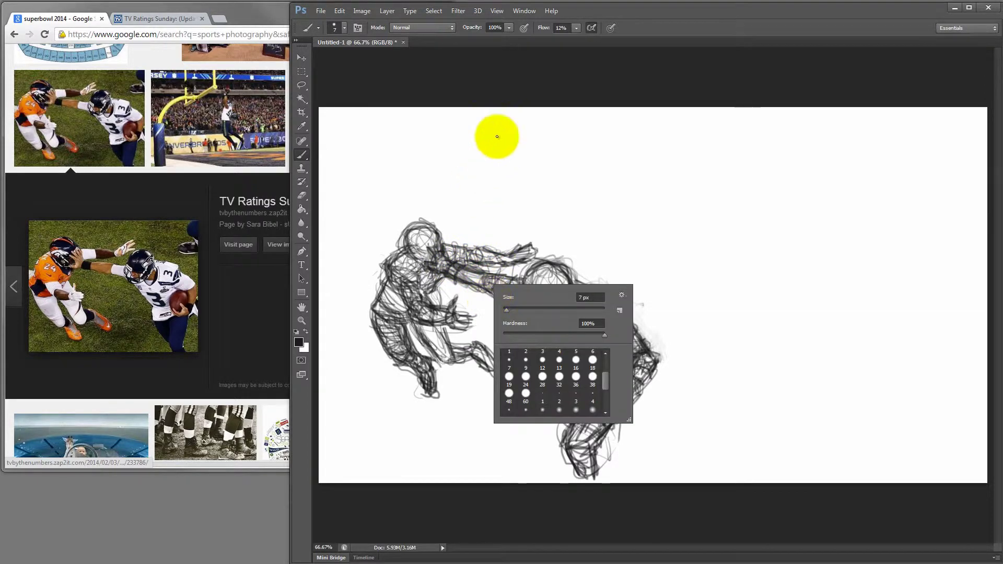
{"action": "left_click", "coordinate": [584, 73]}
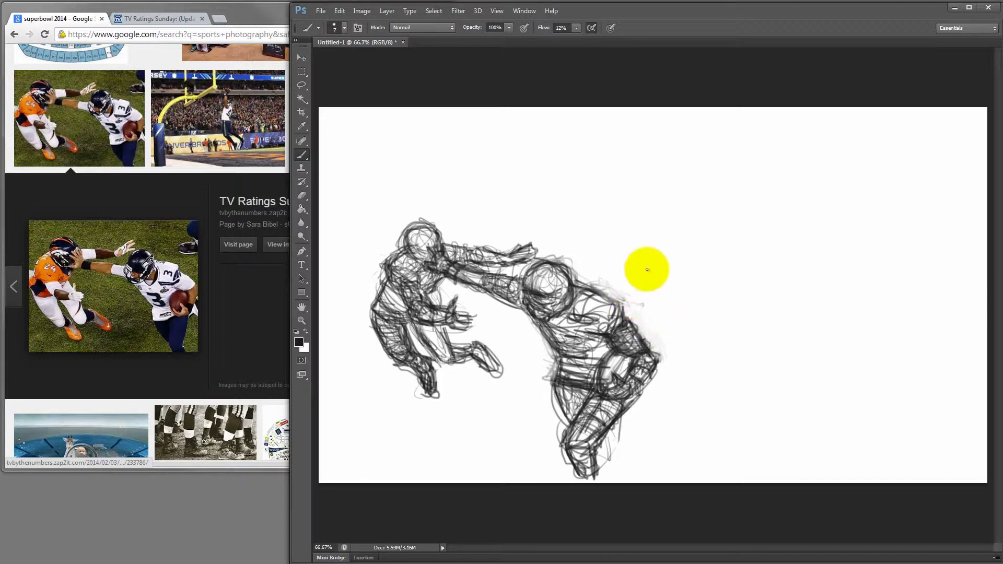
{"action": "mouse_move", "coordinate": [638, 303]}
{"action": "left_mouse_down"}
{"action": "mouse_move", "coordinate": [629, 339]}
{"action": "mouse_move", "coordinate": [575, 316]}
{"action": "mouse_move", "coordinate": [633, 326]}
{"action": "mouse_move", "coordinate": [649, 360]}
{"action": "mouse_move", "coordinate": [629, 352]}
{"action": "mouse_move", "coordinate": [633, 339]}
{"action": "mouse_move", "coordinate": [621, 344]}
{"action": "mouse_move", "coordinate": [623, 321]}
{"action": "mouse_move", "coordinate": [660, 344]}
{"action": "mouse_move", "coordinate": [637, 355]}
{"action": "mouse_move", "coordinate": [633, 376]}
{"action": "mouse_move", "coordinate": [631, 344]}
{"action": "mouse_move", "coordinate": [615, 324]}
{"action": "mouse_move", "coordinate": [631, 358]}
{"action": "left_mouse_up"}
{"action": "mouse_move", "coordinate": [496, 342]}
{"action": "left_mouse_down"}
{"action": "mouse_move", "coordinate": [447, 357]}
{"action": "mouse_move", "coordinate": [418, 327]}
{"action": "left_mouse_up"}
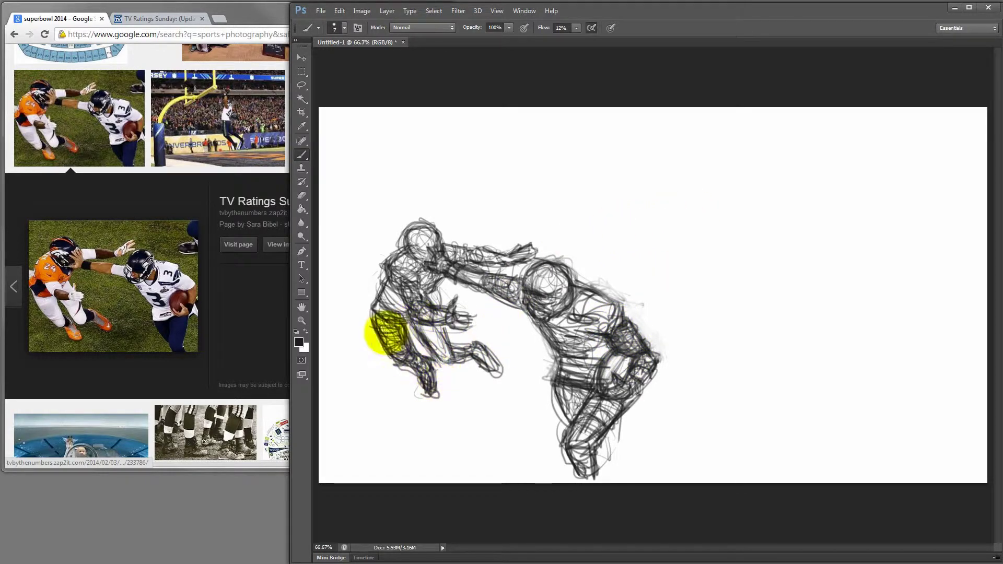
{"action": "left_click", "coordinate": [519, 12]}
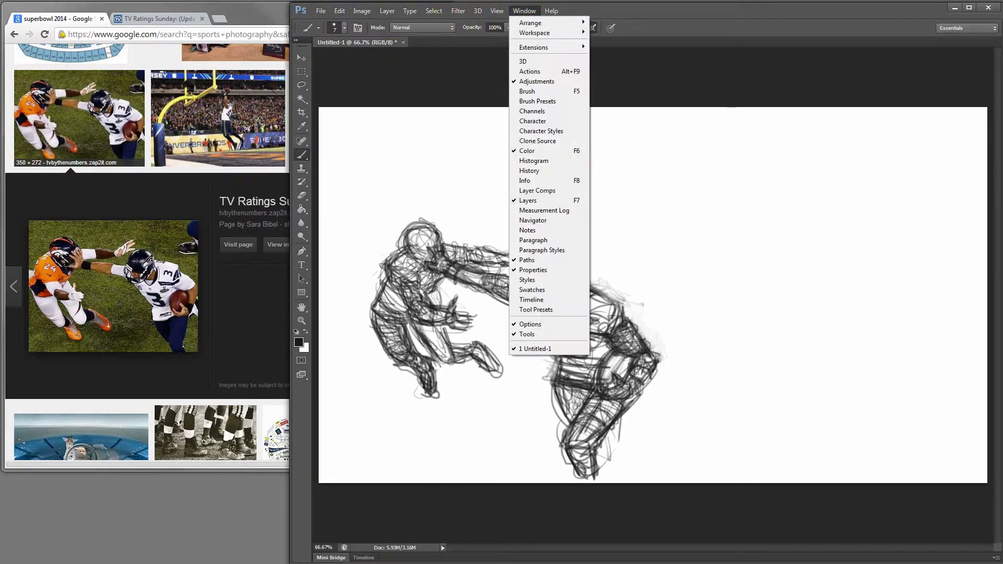
Show and reposition the Layers panel, adding an empty Layer 1 above Background.
{"action": "left_click", "coordinate": [527, 200]}
{"action": "left_click_drag", "start_coordinate": [313, 58], "coordinate": [424, 57]}
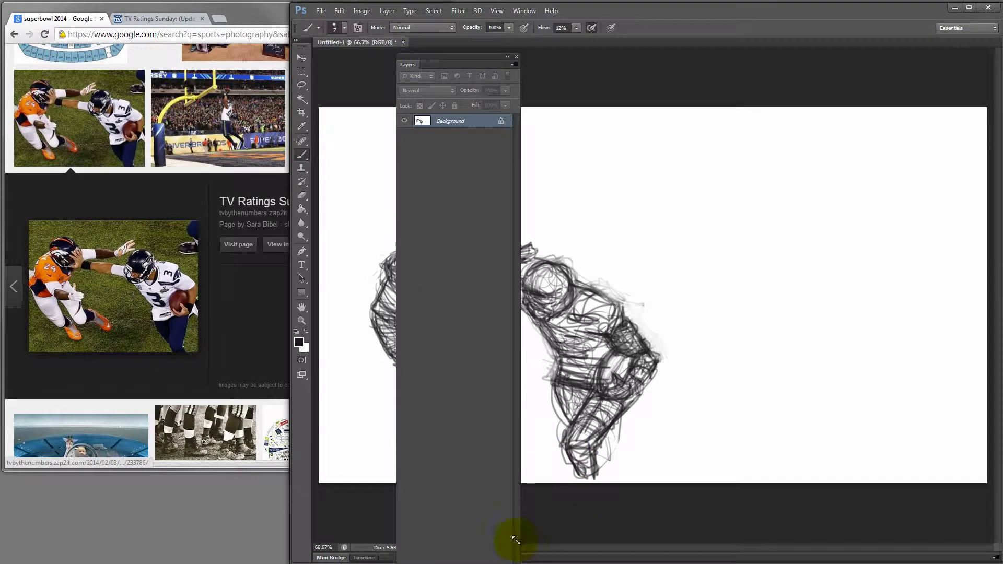
{"action": "left_click_drag", "start_coordinate": [515, 537], "coordinate": [520, 331]}
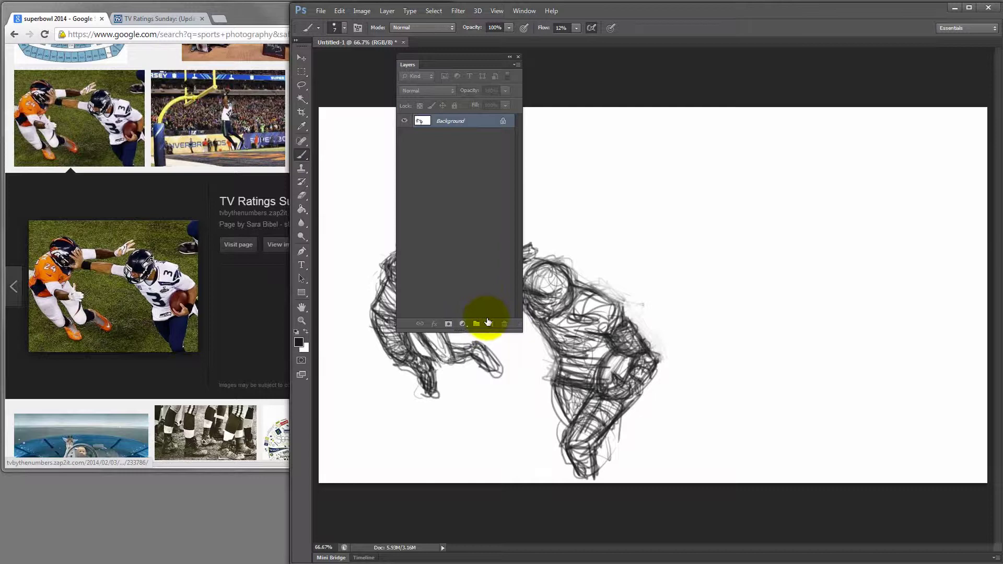
{"action": "left_click", "coordinate": [491, 324]}
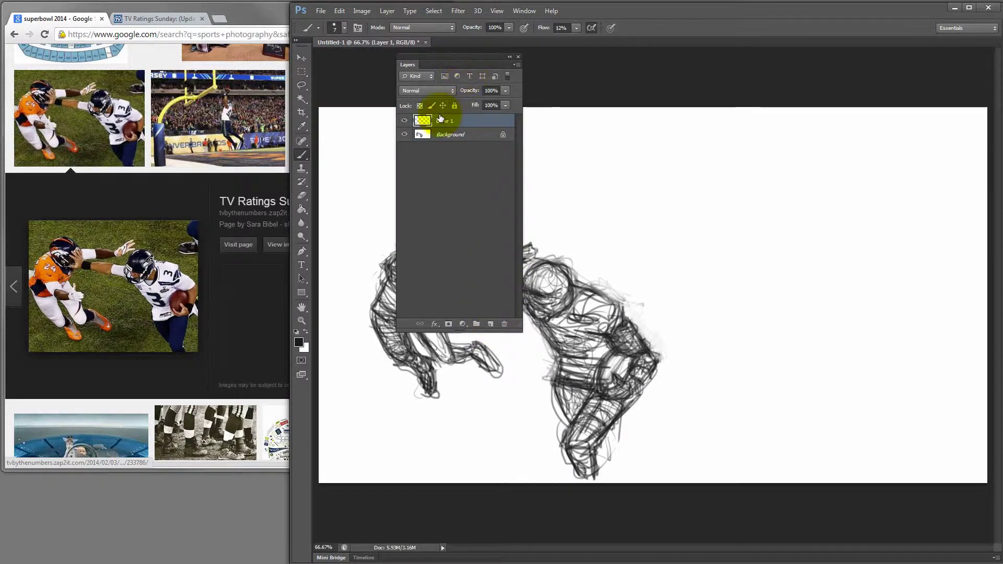
{"action": "left_click_drag", "start_coordinate": [460, 58], "coordinate": [156, 168]}
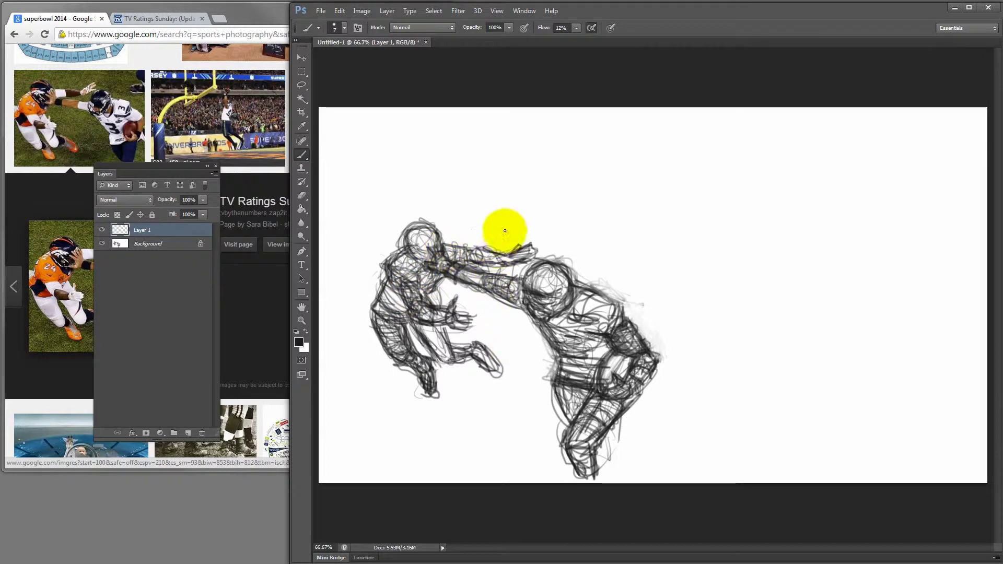
Enlarge the brush to 35 px, set Flow to 7%, and shade the left player's torso.
{"action": "key", "text": "bracketright"}
{"action": "key", "text": "bracketright"}
{"action": "key", "text": "bracketright"}
{"action": "key", "text": "bracketright"}
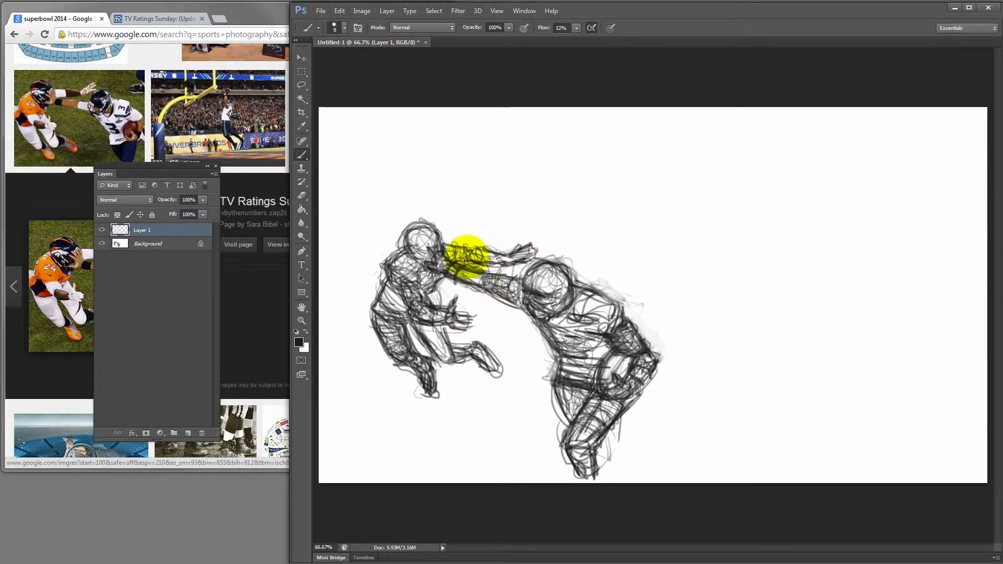
{"action": "key", "text": "bracketright"}
{"action": "key", "text": "bracketright"}
{"action": "key", "text": "bracketright"}
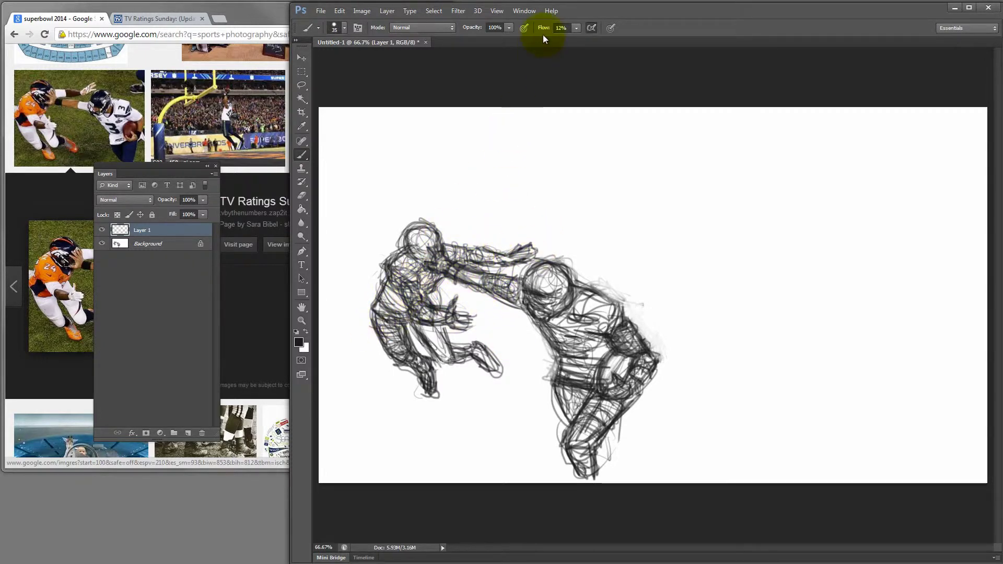
{"action": "left_click_drag", "start_coordinate": [395, 313], "coordinate": [491, 255]}
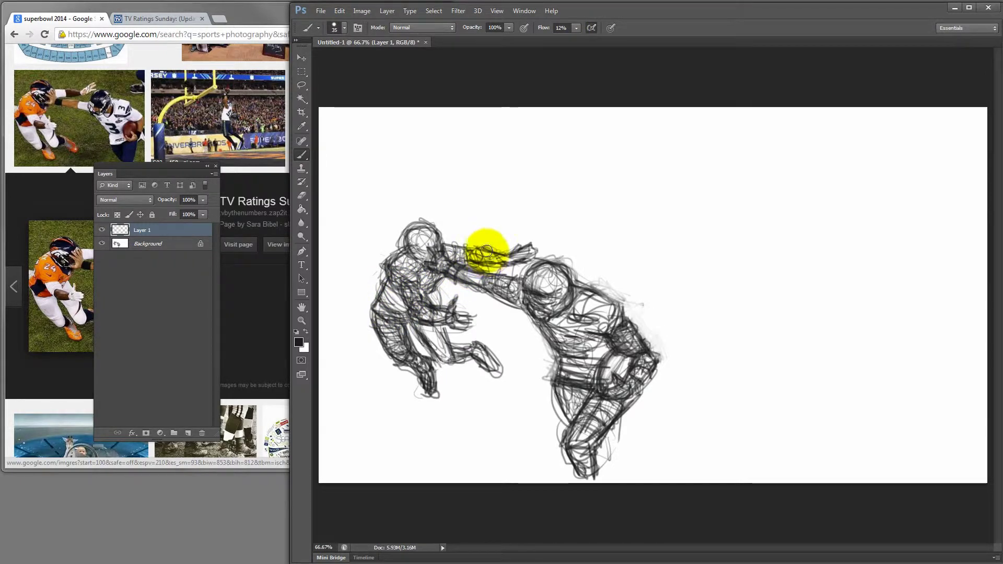
{"action": "left_click", "coordinate": [576, 28]}
{"action": "left_click_drag", "start_coordinate": [569, 39], "coordinate": [574, 39]}
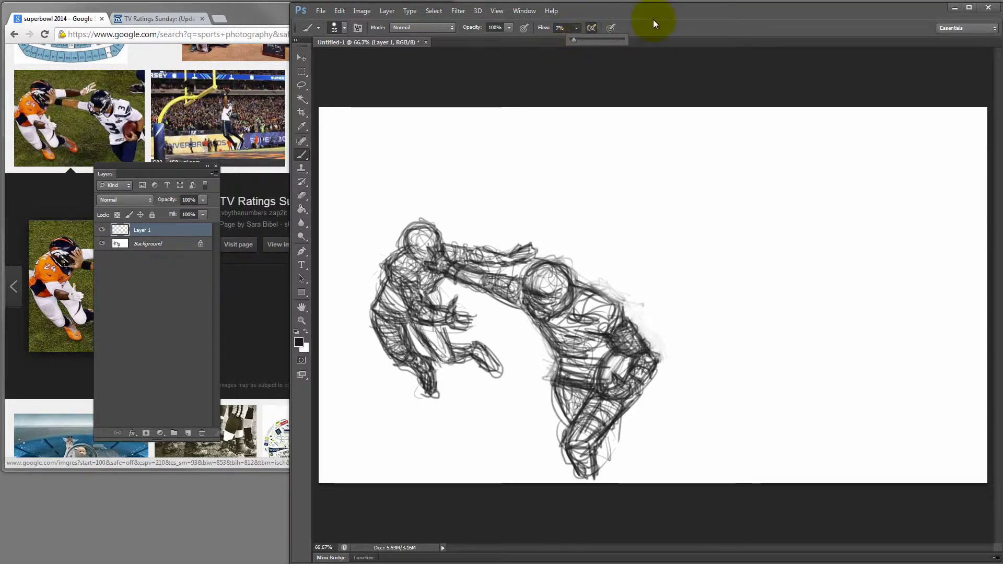
{"action": "mouse_move", "coordinate": [443, 202]}
{"action": "left_mouse_down"}
{"action": "mouse_move", "coordinate": [435, 266]}
{"action": "mouse_move", "coordinate": [482, 310]}
{"action": "mouse_move", "coordinate": [428, 348]}
{"action": "mouse_move", "coordinate": [402, 331]}
{"action": "mouse_move", "coordinate": [404, 348]}
{"action": "mouse_move", "coordinate": [393, 338]}
{"action": "mouse_move", "coordinate": [401, 348]}
{"action": "mouse_move", "coordinate": [397, 337]}
{"action": "mouse_move", "coordinate": [405, 317]}
{"action": "left_mouse_up"}
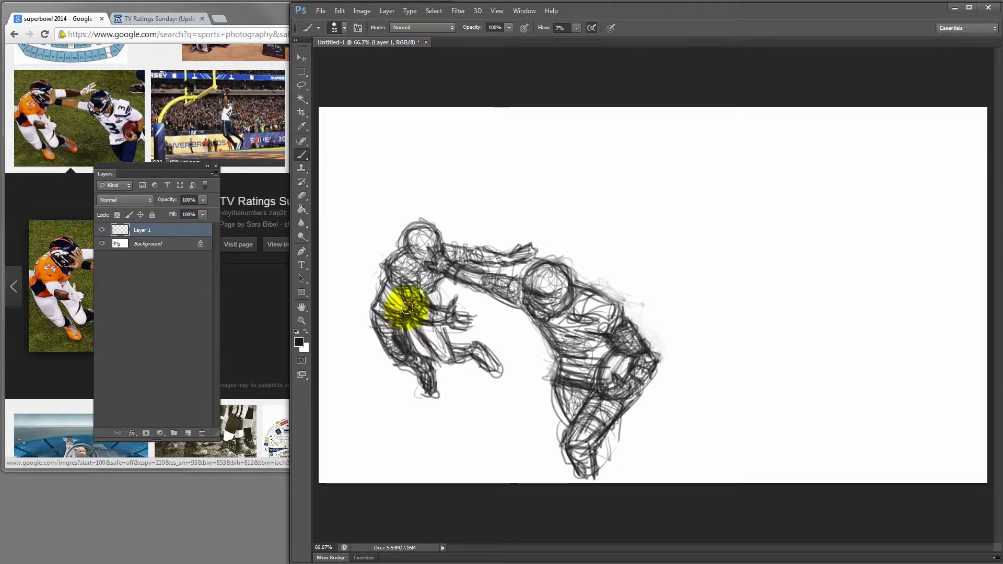
Pick a grey brush colour at 22% opacity and lightly shade the left player's torso and back.
{"action": "left_click", "coordinate": [299, 342]}
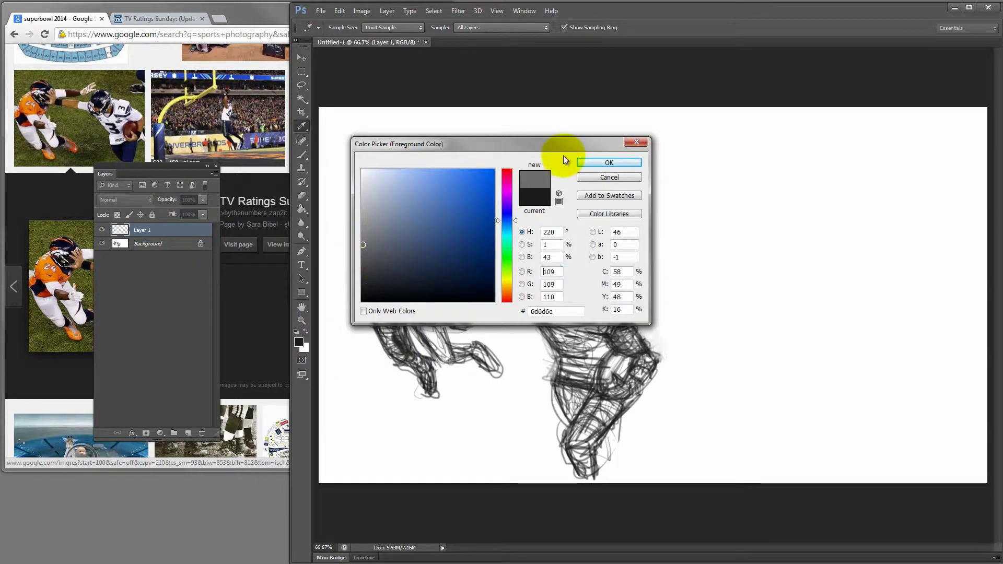
{"action": "left_click", "coordinate": [586, 163]}
{"action": "mouse_move", "coordinate": [410, 324]}
{"action": "left_mouse_down"}
{"action": "mouse_move", "coordinate": [406, 312]}
{"action": "mouse_move", "coordinate": [488, 240]}
{"action": "mouse_move", "coordinate": [479, 275]}
{"action": "mouse_move", "coordinate": [416, 325]}
{"action": "mouse_move", "coordinate": [419, 262]}
{"action": "left_mouse_up"}
{"action": "left_click", "coordinate": [509, 28]}
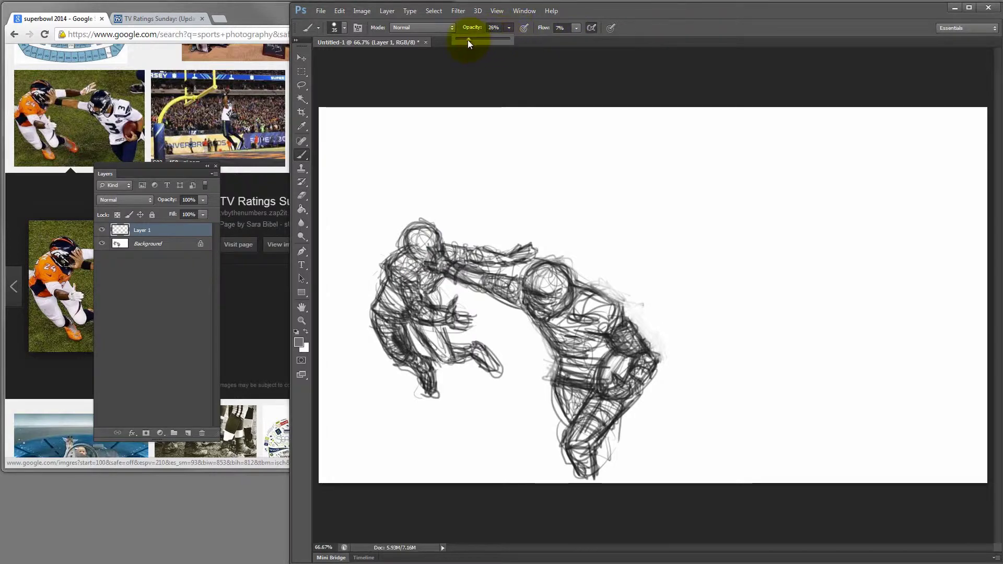
{"action": "left_click_drag", "start_coordinate": [468, 39], "coordinate": [465, 40]}
{"action": "left_click_drag", "start_coordinate": [662, 10], "coordinate": [657, 12]}
{"action": "mouse_move", "coordinate": [497, 319]}
{"action": "left_mouse_down"}
{"action": "mouse_move", "coordinate": [397, 311]}
{"action": "mouse_move", "coordinate": [379, 344]}
{"action": "left_mouse_up"}
Raise the brush flow to 14% and shade down across the left player's body.
{"action": "left_click", "coordinate": [586, 29]}
{"action": "left_click_drag", "start_coordinate": [569, 30], "coordinate": [611, 34]}
{"action": "left_click", "coordinate": [394, 314]}
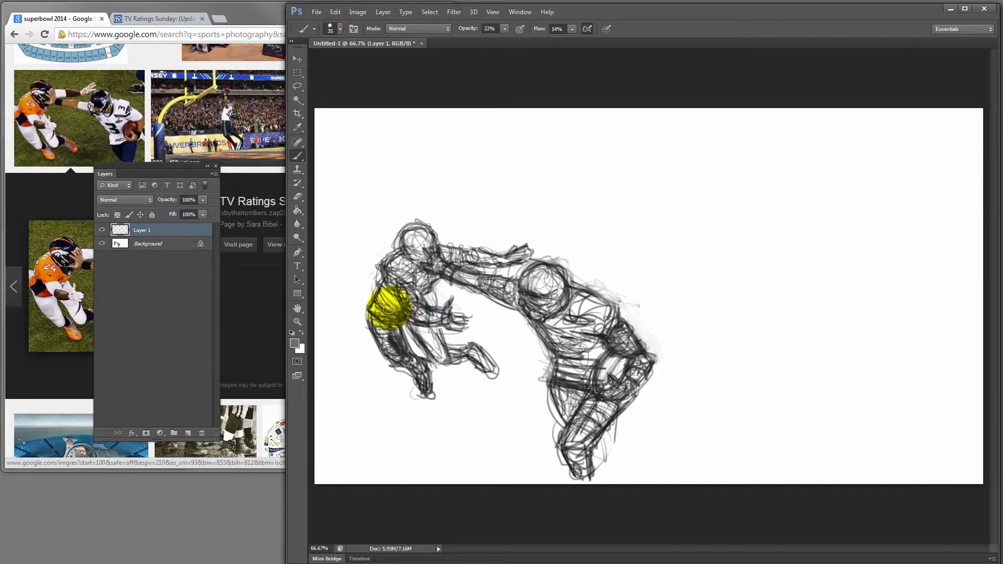
{"action": "mouse_move", "coordinate": [388, 307]}
{"action": "left_mouse_down"}
{"action": "mouse_move", "coordinate": [398, 323]}
{"action": "mouse_move", "coordinate": [425, 235]}
{"action": "mouse_move", "coordinate": [438, 262]}
{"action": "mouse_move", "coordinate": [358, 280]}
{"action": "mouse_move", "coordinate": [374, 272]}
{"action": "left_mouse_up"}
Switch to near-black #252526 and darken the left player's torso.
{"action": "left_click", "coordinate": [295, 343]}
{"action": "left_click", "coordinate": [582, 159]}
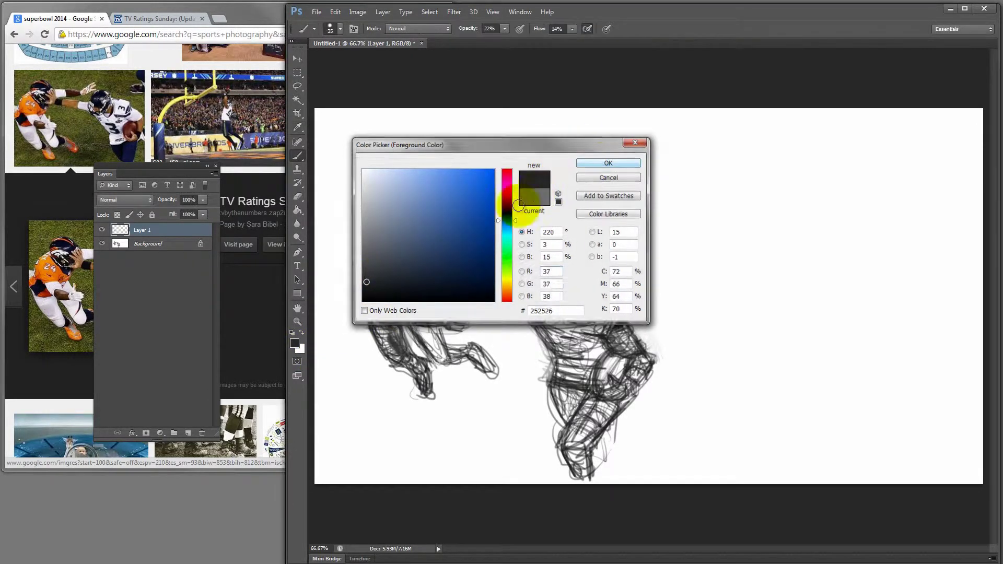
{"action": "left_click", "coordinate": [396, 335]}
{"action": "mouse_move", "coordinate": [399, 327]}
{"action": "left_mouse_down"}
{"action": "mouse_move", "coordinate": [408, 274]}
{"action": "mouse_move", "coordinate": [428, 293]}
{"action": "mouse_move", "coordinate": [429, 257]}
{"action": "mouse_move", "coordinate": [475, 209]}
{"action": "left_mouse_up"}
{"action": "left_click", "coordinate": [571, 30]}
Set flow to 24% and opacity to 55%, sweeping shading from the chest up to the left head.
{"action": "left_click", "coordinate": [578, 39]}
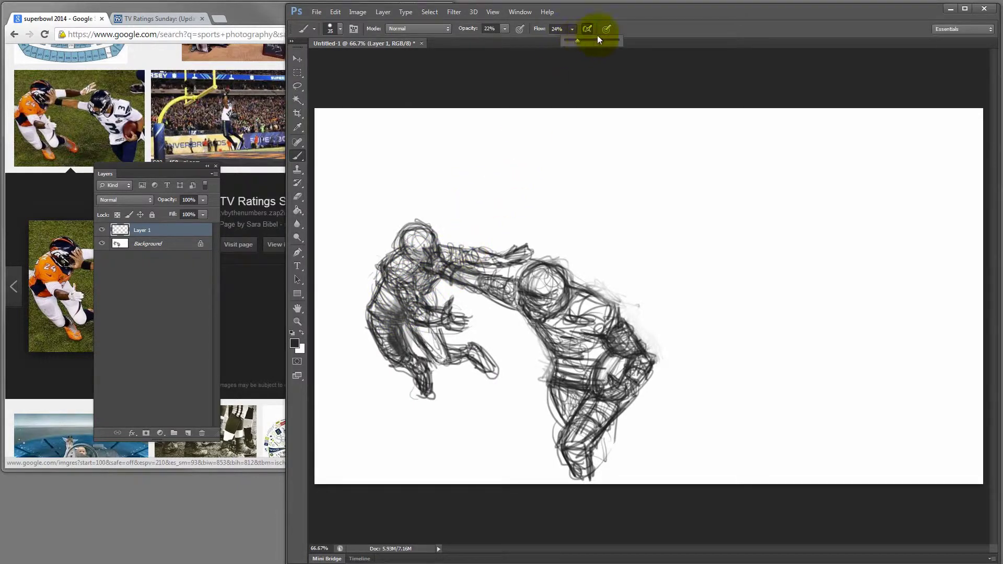
{"action": "mouse_move", "coordinate": [488, 273]}
{"action": "left_mouse_down"}
{"action": "mouse_move", "coordinate": [426, 257]}
{"action": "mouse_move", "coordinate": [464, 266]}
{"action": "mouse_move", "coordinate": [441, 265]}
{"action": "mouse_move", "coordinate": [461, 279]}
{"action": "mouse_move", "coordinate": [449, 270]}
{"action": "mouse_move", "coordinate": [528, 251]}
{"action": "mouse_move", "coordinate": [555, 284]}
{"action": "mouse_move", "coordinate": [512, 299]}
{"action": "mouse_move", "coordinate": [522, 303]}
{"action": "mouse_move", "coordinate": [497, 293]}
{"action": "mouse_move", "coordinate": [530, 323]}
{"action": "mouse_move", "coordinate": [623, 346]}
{"action": "mouse_move", "coordinate": [618, 354]}
{"action": "mouse_move", "coordinate": [620, 325]}
{"action": "mouse_move", "coordinate": [584, 346]}
{"action": "mouse_move", "coordinate": [583, 362]}
{"action": "mouse_move", "coordinate": [601, 355]}
{"action": "mouse_move", "coordinate": [583, 372]}
{"action": "mouse_move", "coordinate": [573, 291]}
{"action": "mouse_move", "coordinate": [509, 245]}
{"action": "mouse_move", "coordinate": [387, 105]}
{"action": "left_mouse_up"}
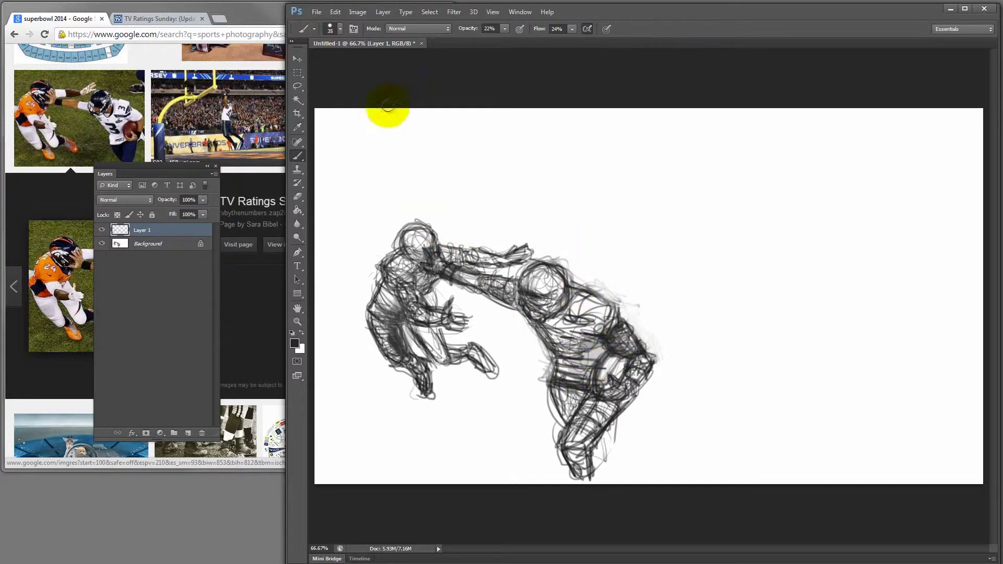
{"action": "left_click", "coordinate": [505, 30]}
{"action": "left_click", "coordinate": [609, 372]}
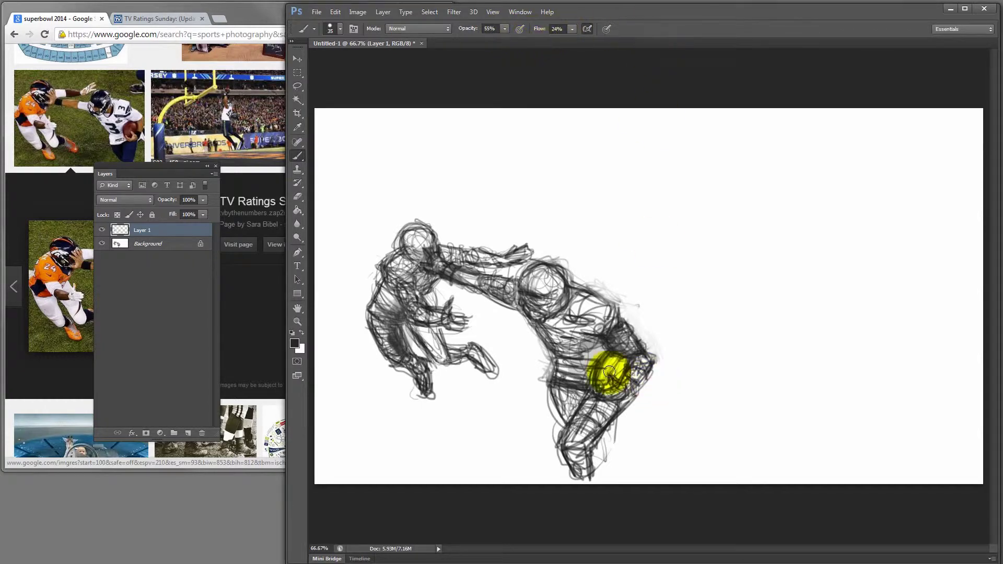
Paint dark strokes over the right player's lower body, chest, torso and head.
{"action": "mouse_move", "coordinate": [591, 334]}
{"action": "left_mouse_down"}
{"action": "mouse_move", "coordinate": [601, 364]}
{"action": "mouse_move", "coordinate": [587, 360]}
{"action": "mouse_move", "coordinate": [618, 327]}
{"action": "mouse_move", "coordinate": [618, 365]}
{"action": "mouse_move", "coordinate": [641, 369]}
{"action": "mouse_move", "coordinate": [620, 400]}
{"action": "mouse_move", "coordinate": [631, 373]}
{"action": "mouse_move", "coordinate": [607, 399]}
{"action": "mouse_move", "coordinate": [625, 365]}
{"action": "mouse_move", "coordinate": [614, 392]}
{"action": "mouse_move", "coordinate": [582, 391]}
{"action": "mouse_move", "coordinate": [573, 402]}
{"action": "mouse_move", "coordinate": [561, 391]}
{"action": "mouse_move", "coordinate": [576, 412]}
{"action": "mouse_move", "coordinate": [571, 400]}
{"action": "mouse_move", "coordinate": [569, 409]}
{"action": "mouse_move", "coordinate": [606, 391]}
{"action": "mouse_move", "coordinate": [617, 415]}
{"action": "mouse_move", "coordinate": [579, 442]}
{"action": "mouse_move", "coordinate": [591, 450]}
{"action": "mouse_move", "coordinate": [585, 470]}
{"action": "mouse_move", "coordinate": [568, 451]}
{"action": "mouse_move", "coordinate": [612, 414]}
{"action": "mouse_move", "coordinate": [590, 432]}
{"action": "mouse_move", "coordinate": [599, 423]}
{"action": "mouse_move", "coordinate": [609, 454]}
{"action": "left_mouse_up"}
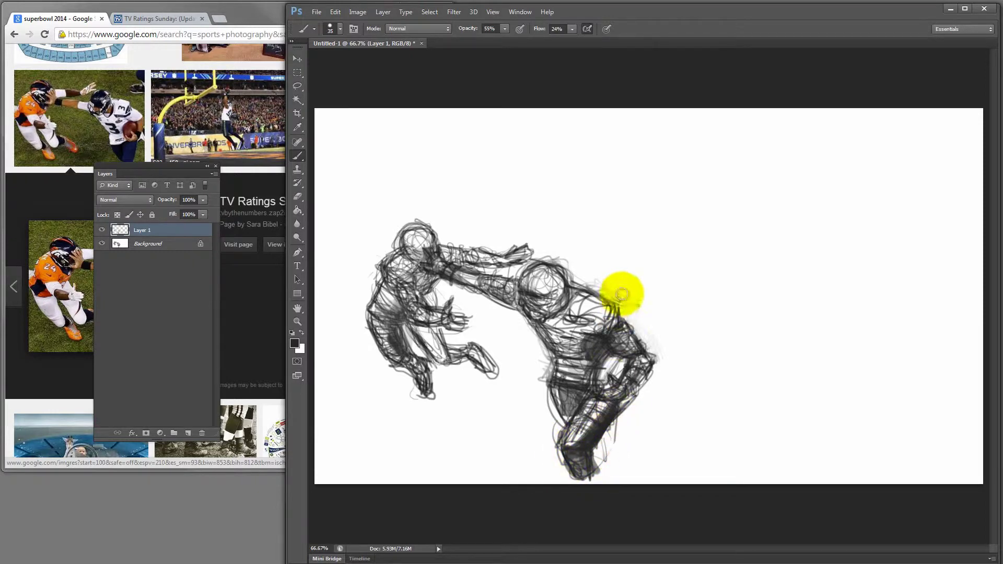
{"action": "mouse_move", "coordinate": [575, 194]}
{"action": "left_mouse_down"}
{"action": "mouse_move", "coordinate": [519, 272]}
{"action": "mouse_move", "coordinate": [554, 312]}
{"action": "mouse_move", "coordinate": [547, 251]}
{"action": "mouse_move", "coordinate": [528, 214]}
{"action": "mouse_move", "coordinate": [547, 341]}
{"action": "mouse_move", "coordinate": [570, 323]}
{"action": "mouse_move", "coordinate": [562, 298]}
{"action": "mouse_move", "coordinate": [554, 312]}
{"action": "mouse_move", "coordinate": [564, 327]}
{"action": "mouse_move", "coordinate": [579, 301]}
{"action": "mouse_move", "coordinate": [572, 263]}
{"action": "mouse_move", "coordinate": [564, 312]}
{"action": "mouse_move", "coordinate": [561, 292]}
{"action": "mouse_move", "coordinate": [544, 286]}
{"action": "mouse_move", "coordinate": [548, 299]}
{"action": "mouse_move", "coordinate": [530, 313]}
{"action": "mouse_move", "coordinate": [549, 275]}
{"action": "left_mouse_up"}
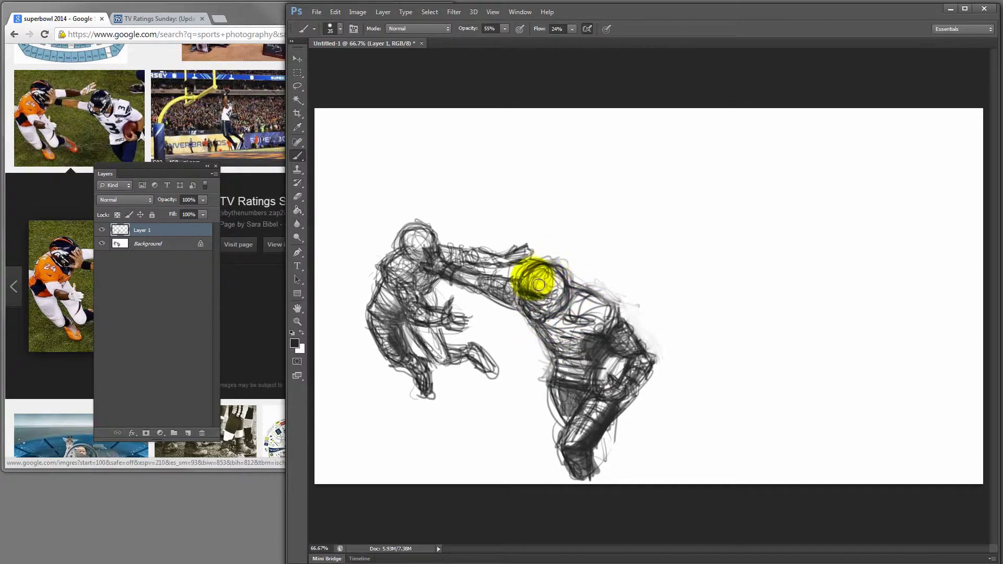
{"action": "mouse_move", "coordinate": [532, 280]}
{"action": "left_mouse_down"}
{"action": "mouse_move", "coordinate": [549, 361]}
{"action": "mouse_move", "coordinate": [573, 316]}
{"action": "left_mouse_up"}
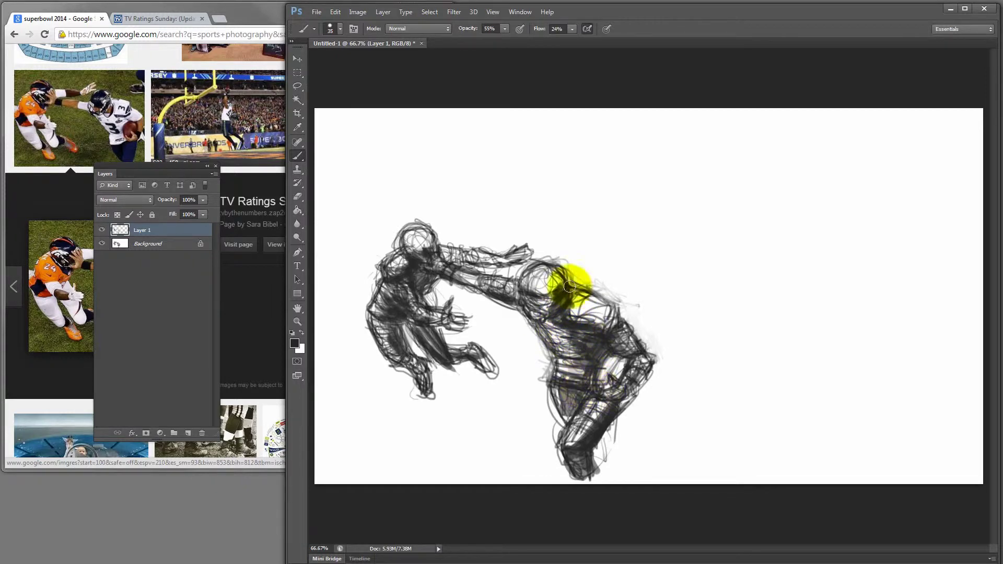
{"action": "left_click_drag", "start_coordinate": [528, 245], "coordinate": [517, 251]}
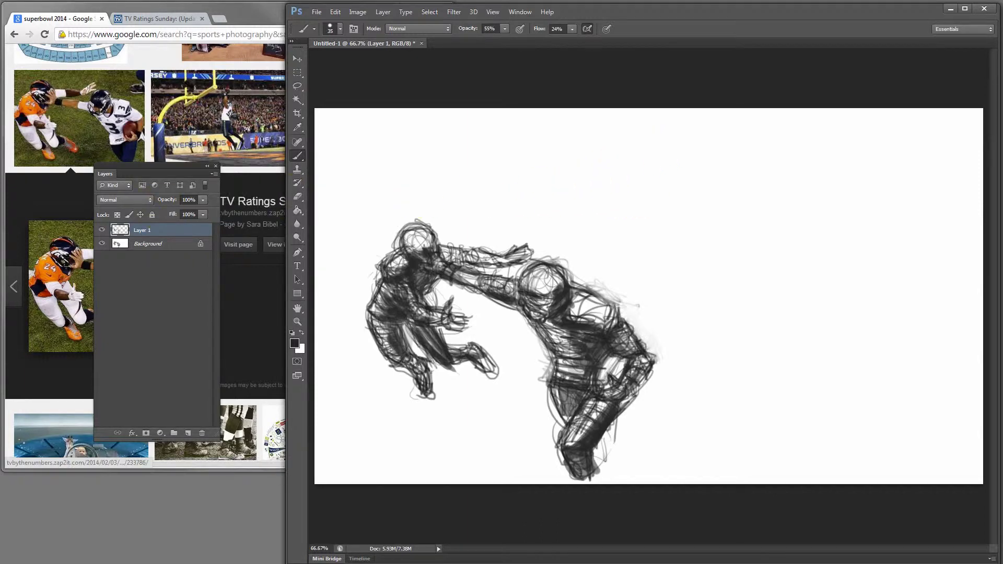
Shrink the brush, set flow to 9% and opacity to 100%, then undo a test stroke.
{"action": "left_click", "coordinate": [203, 18]}
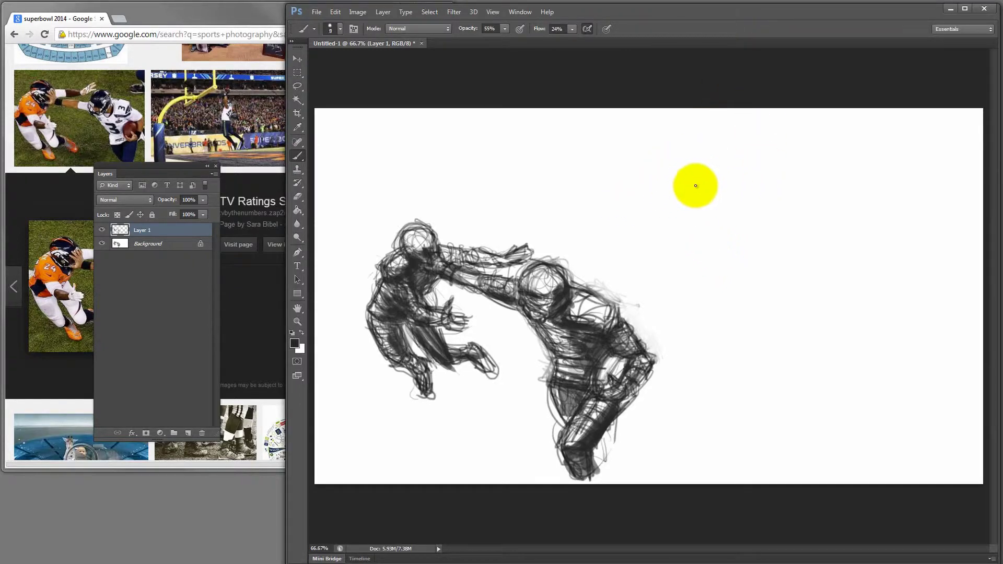
{"action": "key", "text": "bracketleft"}
{"action": "left_click", "coordinate": [573, 30]}
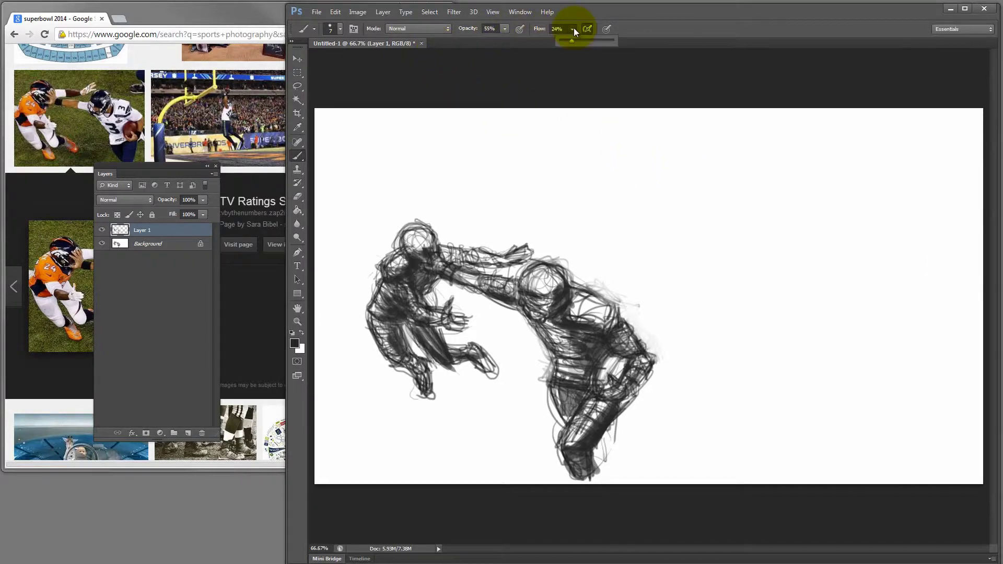
{"action": "left_click_drag", "start_coordinate": [565, 41], "coordinate": [564, 40]}
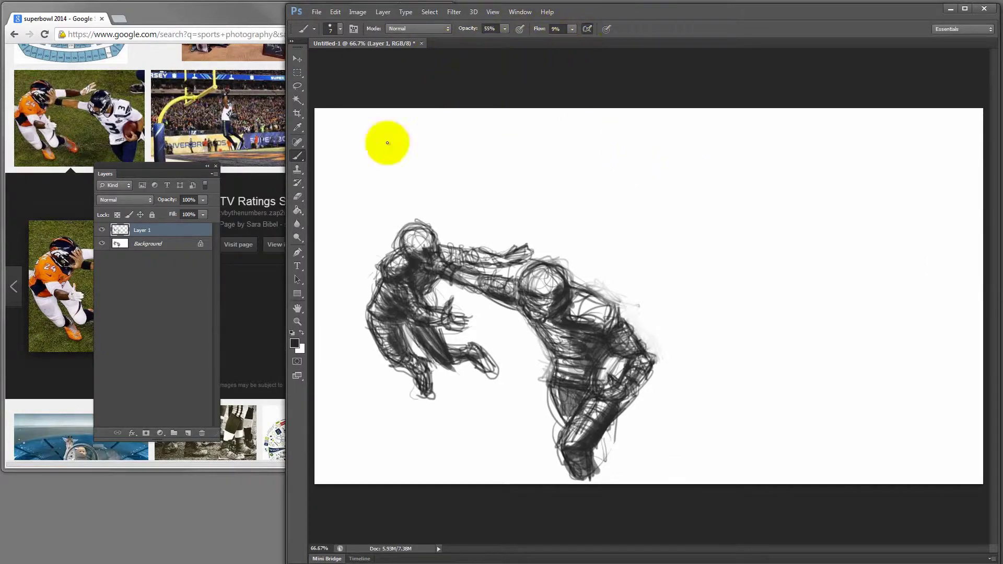
{"action": "left_click", "coordinate": [505, 29]}
{"action": "left_click", "coordinate": [584, 32]}
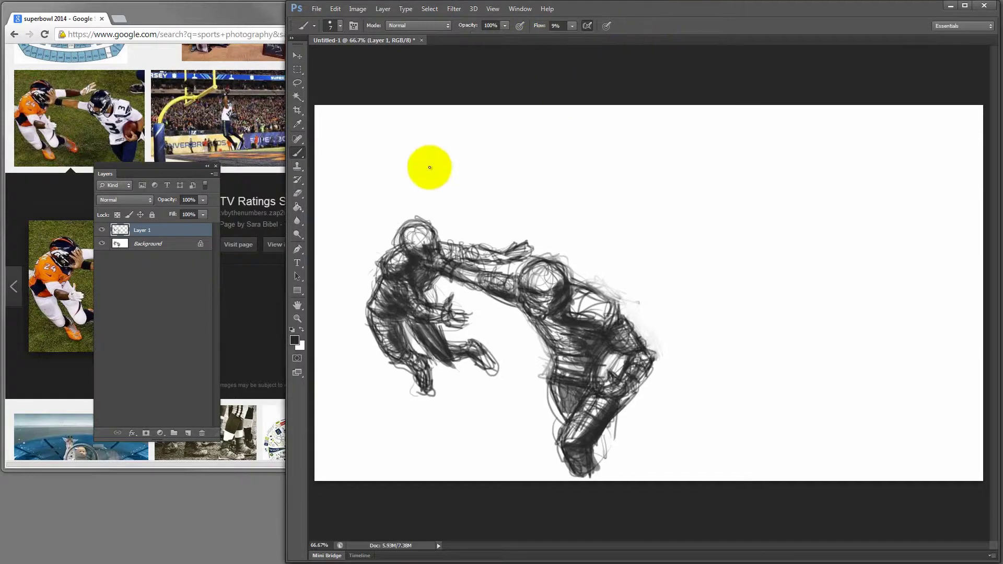
{"action": "mouse_move", "coordinate": [683, 207]}
{"action": "left_mouse_down"}
{"action": "mouse_move", "coordinate": [731, 209]}
{"action": "mouse_move", "coordinate": [785, 290]}
{"action": "left_mouse_up"}
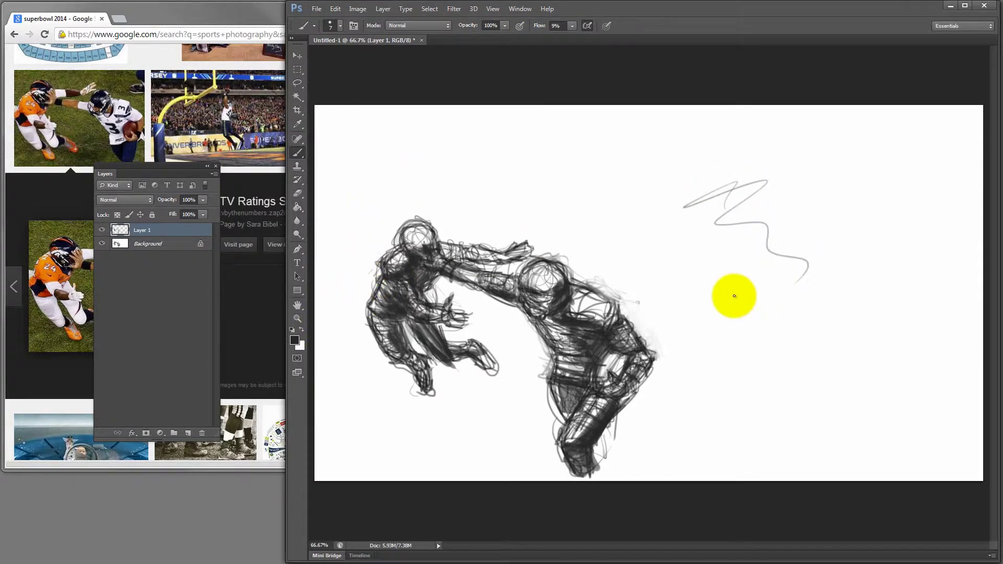
{"action": "key", "text": "ctrl+z"}
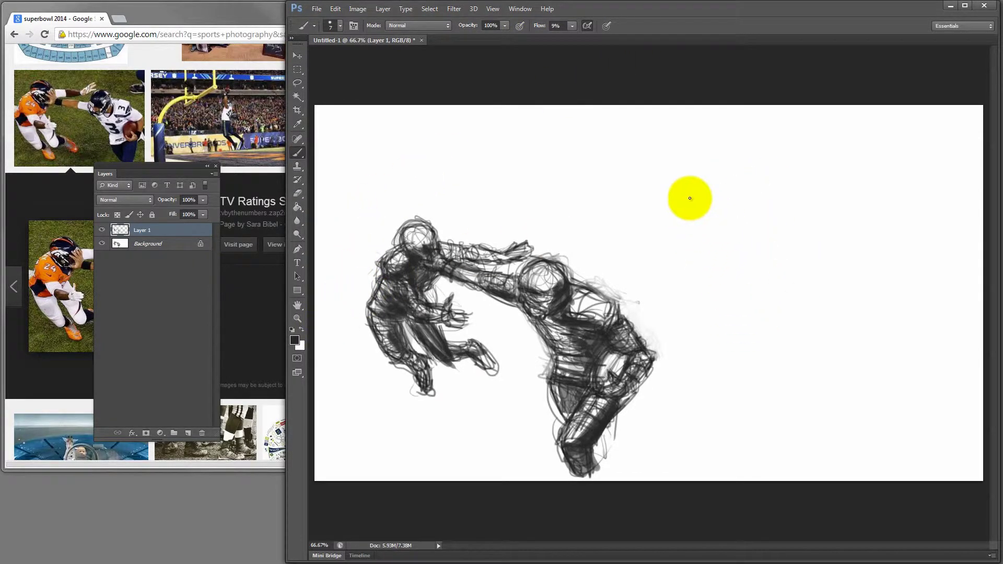
Sketch the box's top edges and corners to the right of the players.
{"action": "mouse_move", "coordinate": [723, 146]}
{"action": "left_mouse_down"}
{"action": "mouse_move", "coordinate": [676, 195]}
{"action": "mouse_move", "coordinate": [724, 244]}
{"action": "mouse_move", "coordinate": [698, 207]}
{"action": "mouse_move", "coordinate": [688, 210]}
{"action": "mouse_move", "coordinate": [770, 201]}
{"action": "mouse_move", "coordinate": [791, 180]}
{"action": "left_mouse_up"}
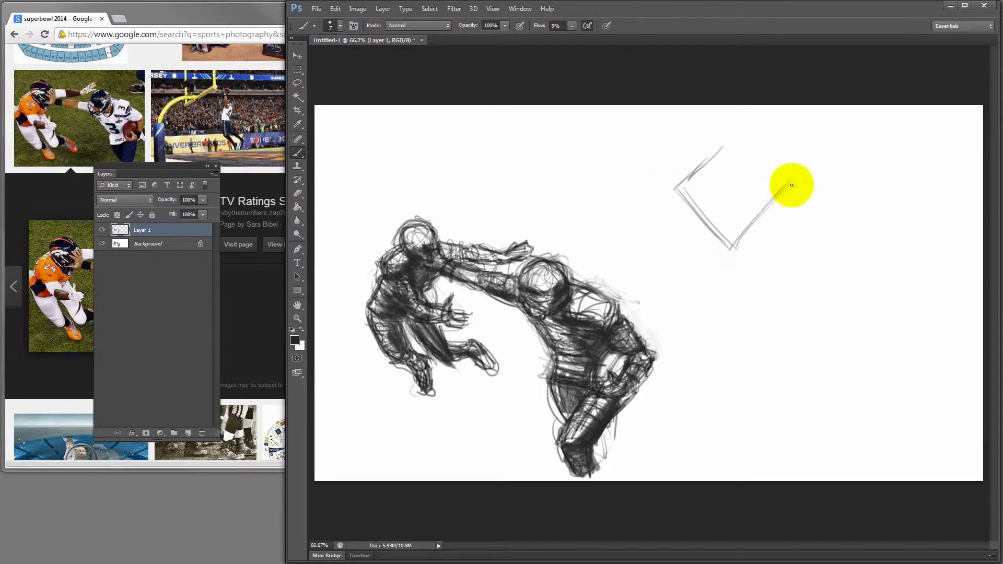
{"action": "left_click_drag", "start_coordinate": [722, 146], "coordinate": [754, 163]}
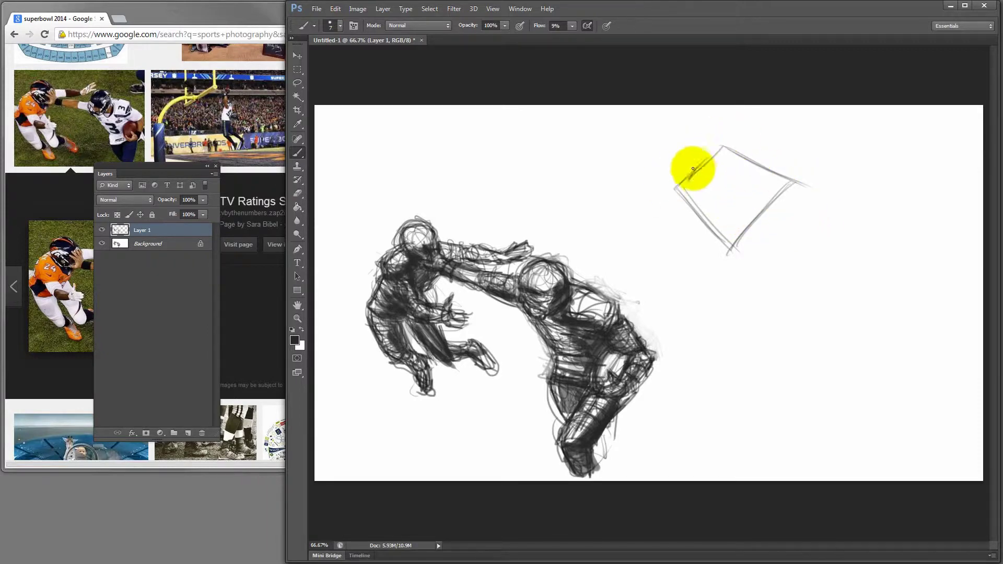
{"action": "mouse_move", "coordinate": [734, 139]}
{"action": "left_mouse_down"}
{"action": "mouse_move", "coordinate": [682, 180]}
{"action": "mouse_move", "coordinate": [699, 171]}
{"action": "mouse_move", "coordinate": [685, 206]}
{"action": "mouse_move", "coordinate": [665, 201]}
{"action": "left_mouse_up"}
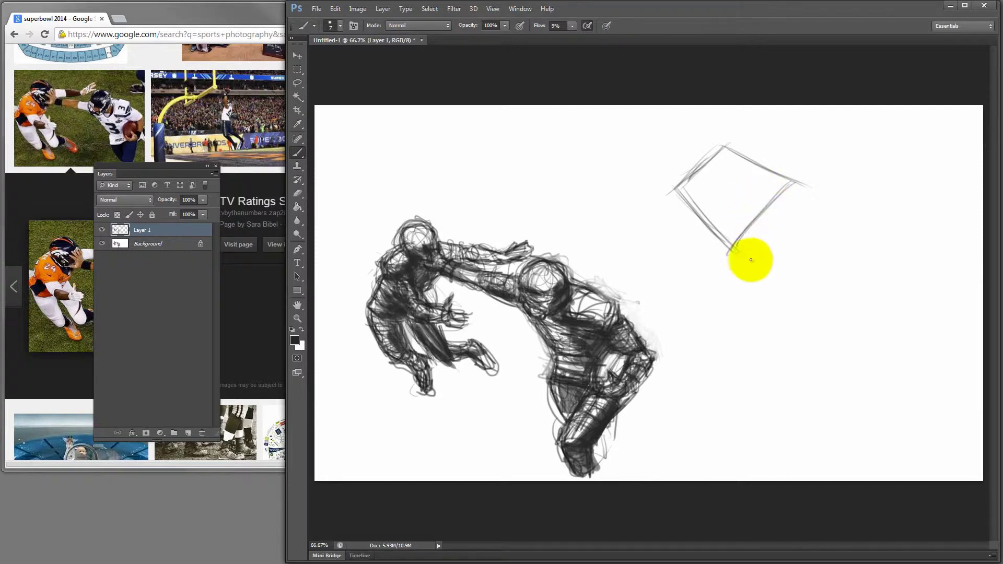
{"action": "left_click_drag", "start_coordinate": [729, 253], "coordinate": [782, 280]}
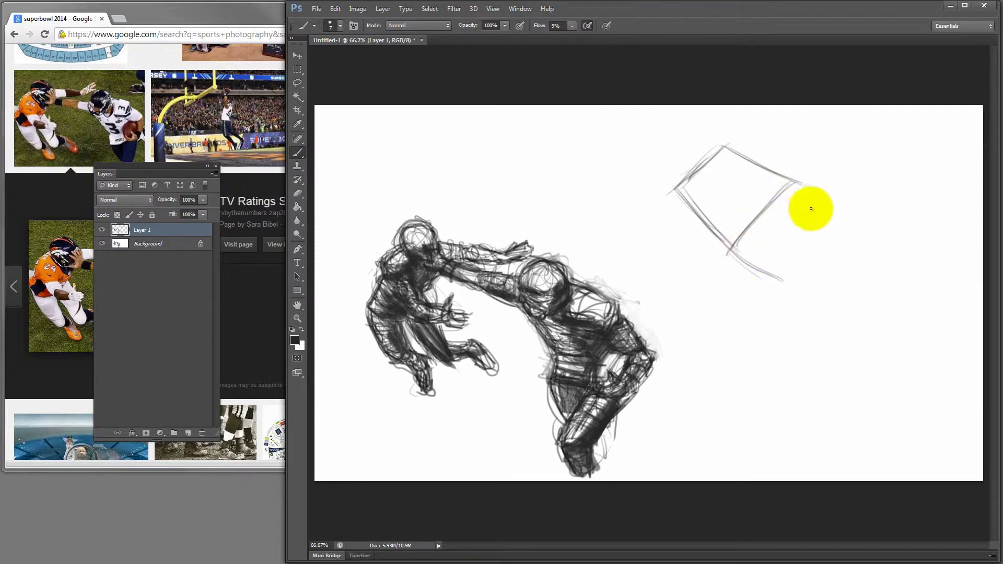
{"action": "mouse_move", "coordinate": [798, 181]}
{"action": "left_mouse_down"}
{"action": "mouse_move", "coordinate": [840, 196]}
{"action": "mouse_move", "coordinate": [765, 281]}
{"action": "left_mouse_up"}
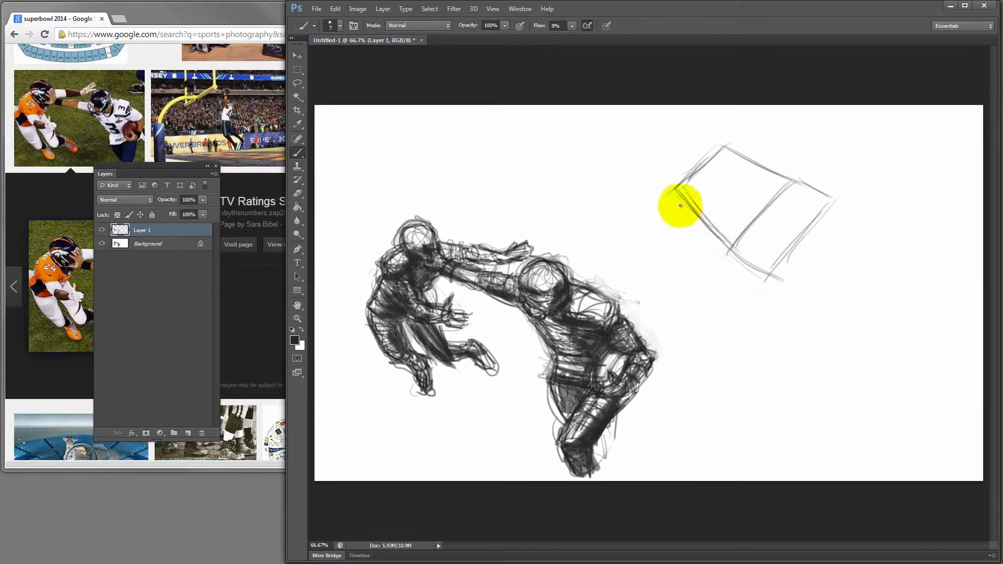
Draw the box's sides and lower edges, then begin a helmet outline with face-mask lines.
{"action": "left_click_drag", "start_coordinate": [678, 206], "coordinate": [732, 252]}
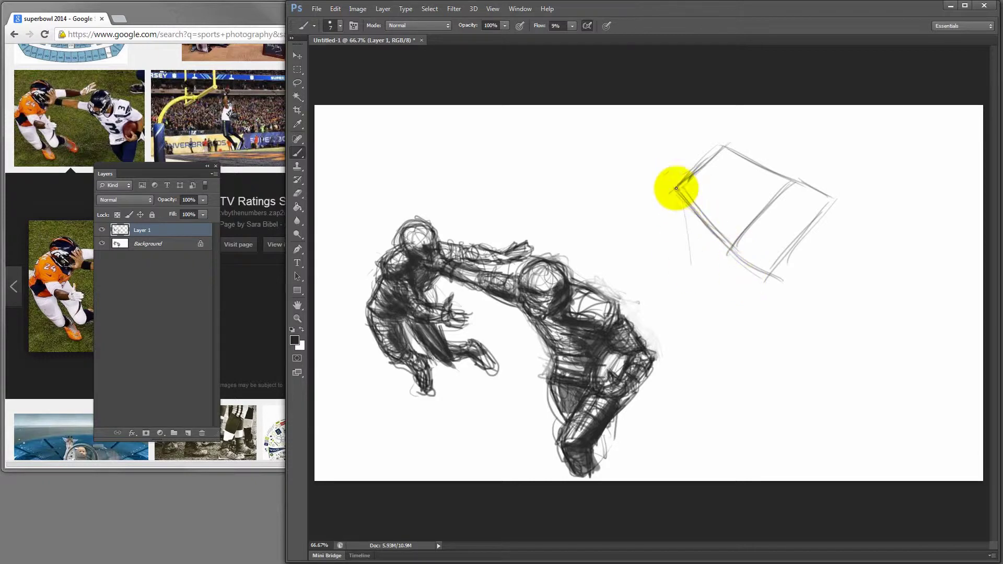
{"action": "left_click_drag", "start_coordinate": [674, 186], "coordinate": [699, 285]}
{"action": "left_click_drag", "start_coordinate": [719, 250], "coordinate": [715, 308]}
{"action": "left_click_drag", "start_coordinate": [692, 273], "coordinate": [719, 311]}
{"action": "mouse_move", "coordinate": [685, 249]}
{"action": "left_mouse_down"}
{"action": "mouse_move", "coordinate": [697, 276]}
{"action": "mouse_move", "coordinate": [689, 235]}
{"action": "mouse_move", "coordinate": [712, 248]}
{"action": "mouse_move", "coordinate": [717, 223]}
{"action": "mouse_move", "coordinate": [733, 257]}
{"action": "mouse_move", "coordinate": [726, 288]}
{"action": "left_mouse_up"}
{"action": "mouse_move", "coordinate": [731, 249]}
{"action": "left_mouse_down"}
{"action": "mouse_move", "coordinate": [714, 293]}
{"action": "mouse_move", "coordinate": [738, 305]}
{"action": "left_mouse_up"}
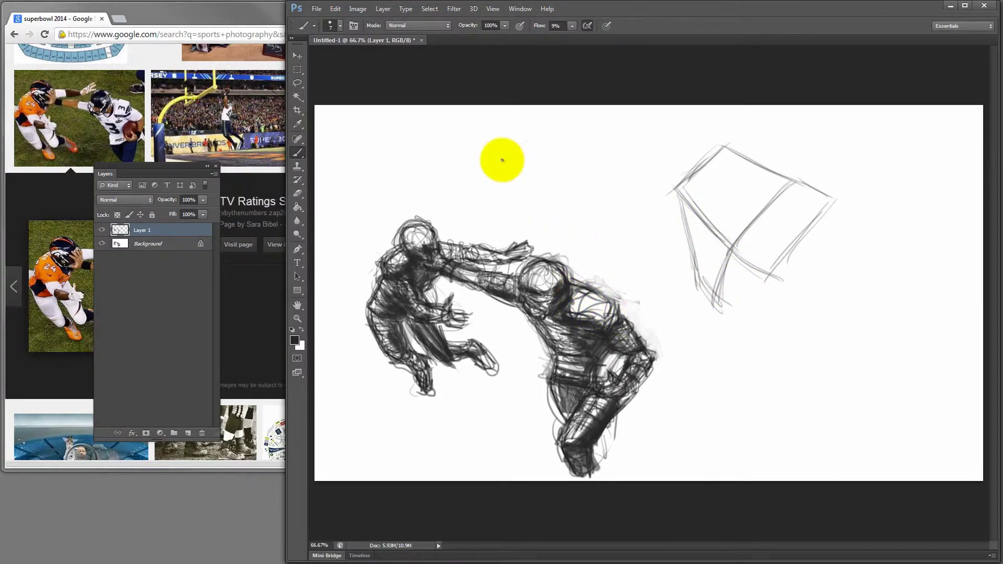
{"action": "mouse_move", "coordinate": [572, 168]}
{"action": "left_mouse_down"}
{"action": "mouse_move", "coordinate": [536, 186]}
{"action": "mouse_move", "coordinate": [616, 214]}
{"action": "left_mouse_up"}
{"action": "mouse_move", "coordinate": [555, 190]}
{"action": "left_mouse_down"}
{"action": "mouse_move", "coordinate": [579, 169]}
{"action": "mouse_move", "coordinate": [535, 203]}
{"action": "mouse_move", "coordinate": [539, 164]}
{"action": "mouse_move", "coordinate": [493, 170]}
{"action": "mouse_move", "coordinate": [540, 216]}
{"action": "mouse_move", "coordinate": [600, 177]}
{"action": "mouse_move", "coordinate": [593, 190]}
{"action": "mouse_move", "coordinate": [594, 175]}
{"action": "mouse_move", "coordinate": [558, 161]}
{"action": "mouse_move", "coordinate": [653, 204]}
{"action": "mouse_move", "coordinate": [593, 235]}
{"action": "mouse_move", "coordinate": [643, 210]}
{"action": "mouse_move", "coordinate": [610, 214]}
{"action": "mouse_move", "coordinate": [618, 240]}
{"action": "mouse_move", "coordinate": [631, 241]}
{"action": "mouse_move", "coordinate": [624, 257]}
{"action": "mouse_move", "coordinate": [653, 207]}
{"action": "mouse_move", "coordinate": [659, 221]}
{"action": "mouse_move", "coordinate": [656, 204]}
{"action": "mouse_move", "coordinate": [650, 220]}
{"action": "mouse_move", "coordinate": [595, 239]}
{"action": "mouse_move", "coordinate": [642, 236]}
{"action": "left_mouse_up"}
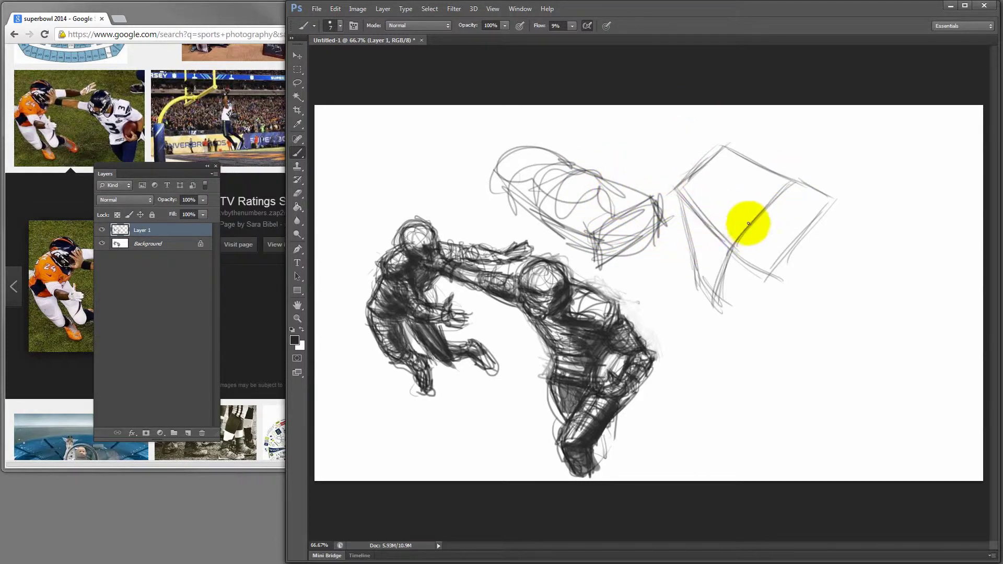
Reinforce the box's top edge, loop in the helmet, and zoom to 200% on the right head.
{"action": "mouse_move", "coordinate": [785, 155]}
{"action": "left_mouse_down"}
{"action": "mouse_move", "coordinate": [838, 189]}
{"action": "mouse_move", "coordinate": [718, 138]}
{"action": "mouse_move", "coordinate": [833, 189]}
{"action": "mouse_move", "coordinate": [842, 162]}
{"action": "mouse_move", "coordinate": [826, 165]}
{"action": "mouse_move", "coordinate": [829, 147]}
{"action": "mouse_move", "coordinate": [769, 188]}
{"action": "left_mouse_up"}
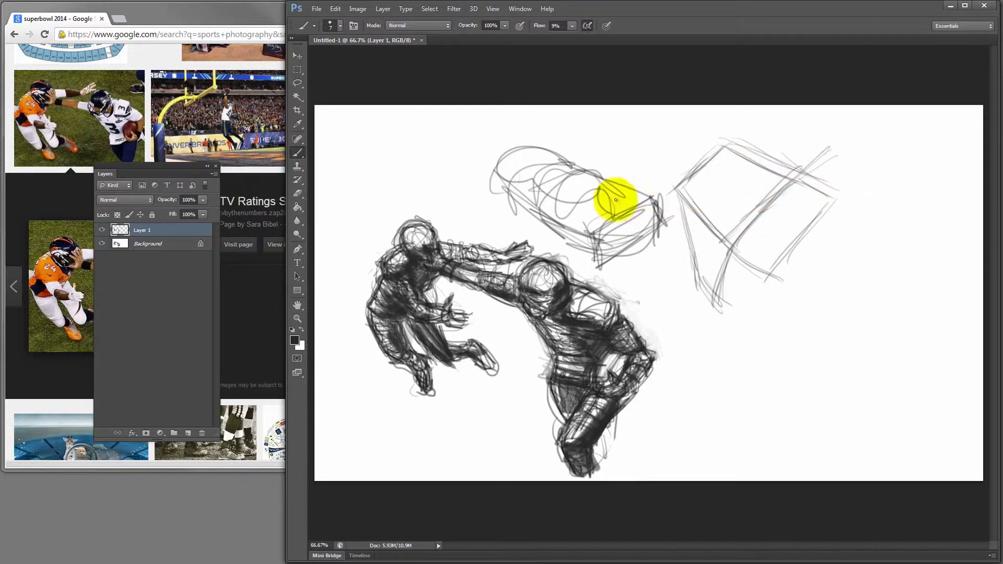
{"action": "mouse_move", "coordinate": [616, 199]}
{"action": "left_mouse_down"}
{"action": "mouse_move", "coordinate": [569, 187]}
{"action": "mouse_move", "coordinate": [589, 157]}
{"action": "left_mouse_up"}
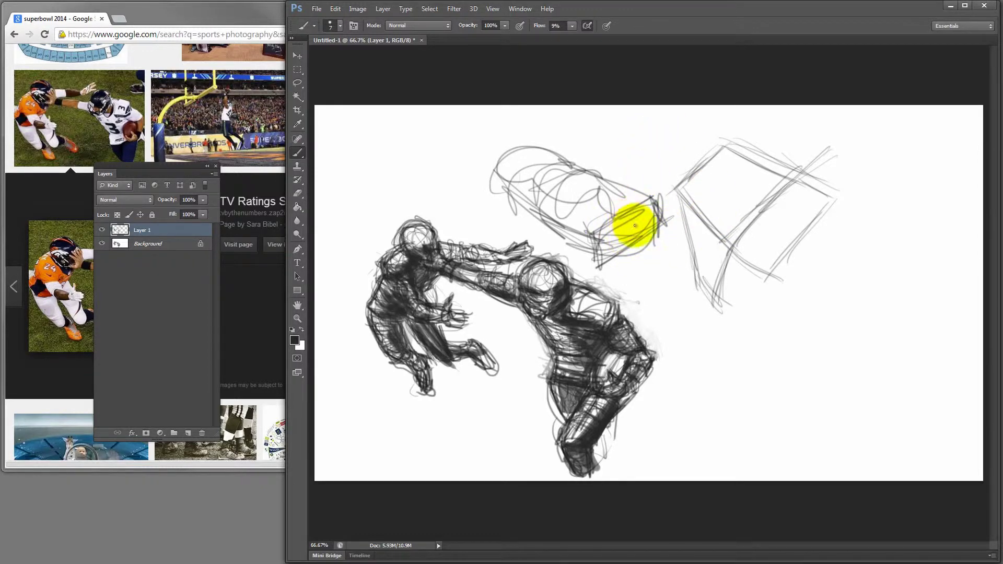
{"action": "mouse_move", "coordinate": [635, 226]}
{"action": "left_mouse_down"}
{"action": "mouse_move", "coordinate": [569, 214]}
{"action": "mouse_move", "coordinate": [631, 199]}
{"action": "mouse_move", "coordinate": [638, 186]}
{"action": "mouse_move", "coordinate": [580, 228]}
{"action": "mouse_move", "coordinate": [655, 213]}
{"action": "mouse_move", "coordinate": [645, 212]}
{"action": "mouse_move", "coordinate": [651, 231]}
{"action": "mouse_move", "coordinate": [615, 208]}
{"action": "left_mouse_up"}
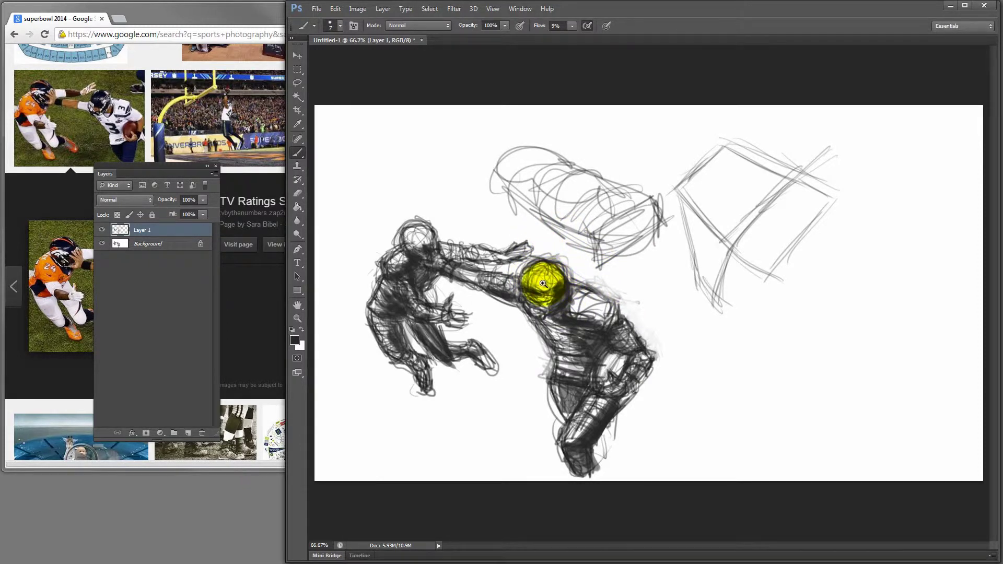
{"action": "left_click", "coordinate": [543, 284]}
{"action": "left_click", "coordinate": [538, 274]}
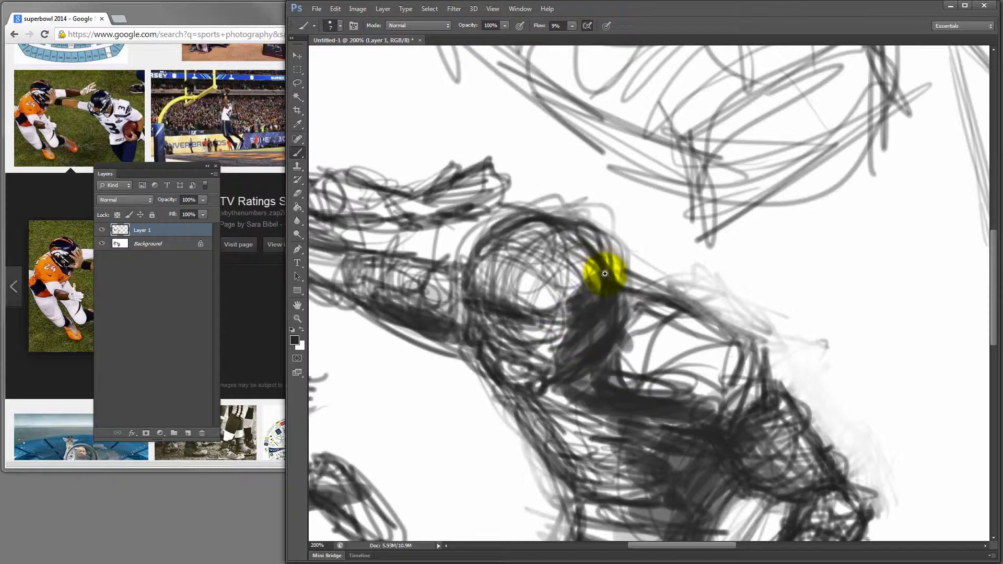
Zoom out to 50%, back in to 66.7%, and switch to the Eraser.
{"action": "left_click", "coordinate": [651, 239], "text": "ctrl+alt"}
{"action": "left_click", "coordinate": [637, 251], "text": "ctrl+alt"}
{"action": "left_click", "coordinate": [621, 261], "text": "ctrl+alt"}
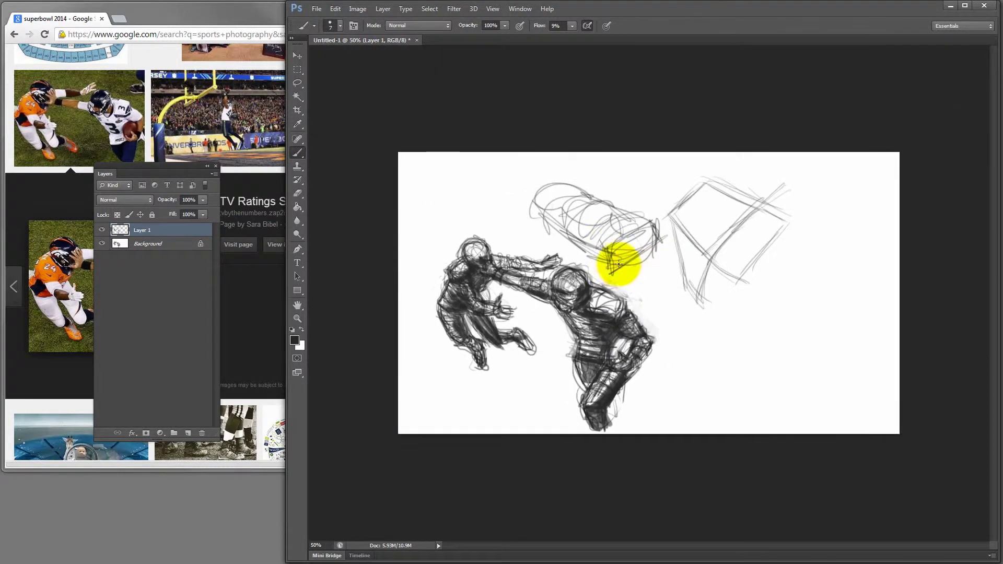
{"action": "left_click", "coordinate": [629, 259], "text": "ctrl"}
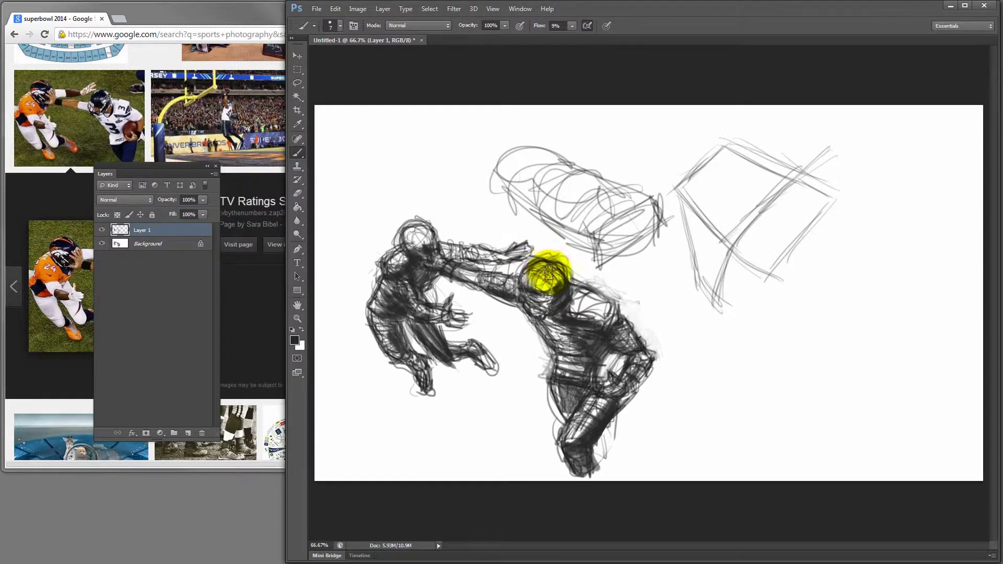
{"action": "key", "text": "e"}
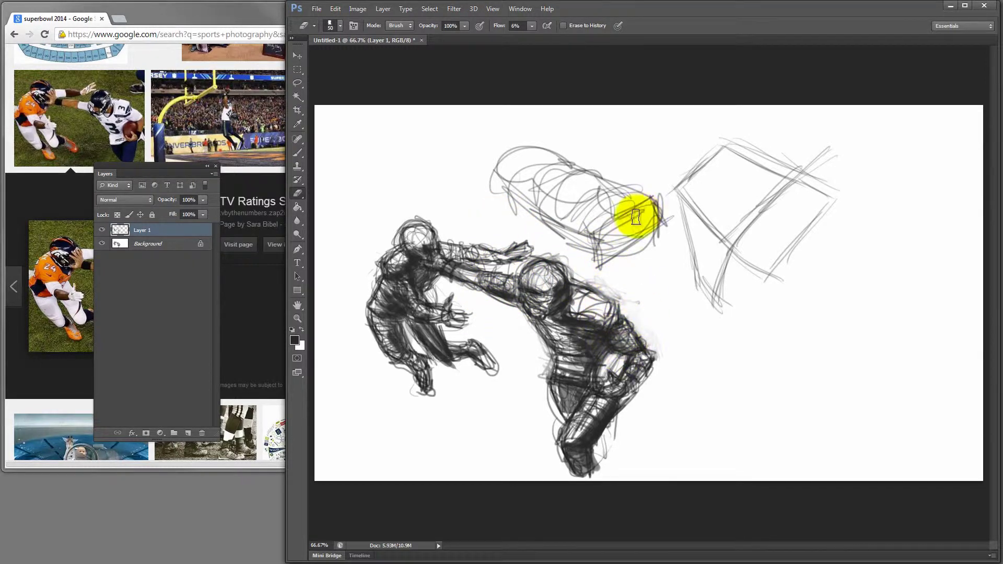
Erase the helmet's front lines, then brush a parallelogram edge and a triangle's sides.
{"action": "mouse_move", "coordinate": [635, 217]}
{"action": "left_mouse_down"}
{"action": "mouse_move", "coordinate": [632, 271]}
{"action": "mouse_move", "coordinate": [620, 235]}
{"action": "left_mouse_up"}
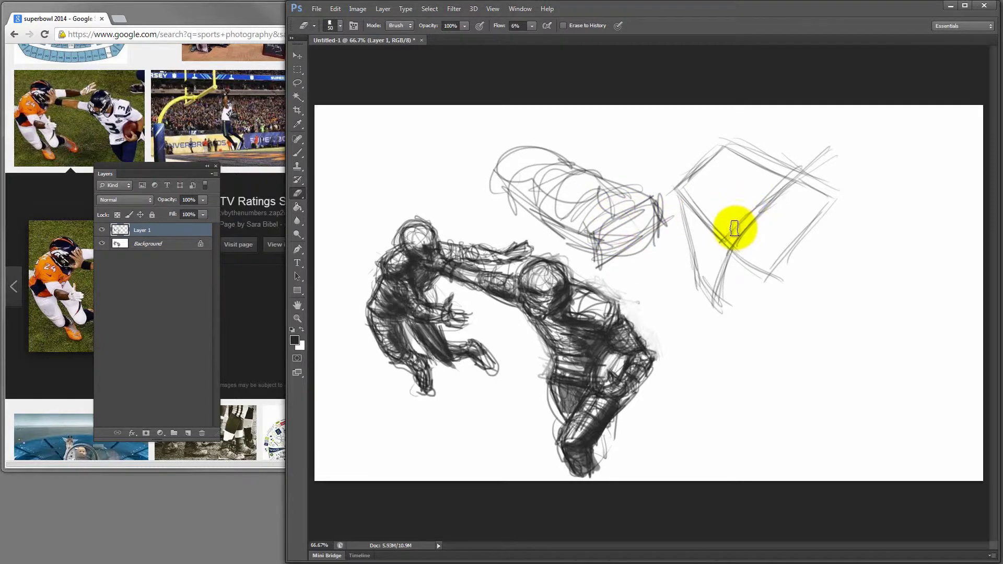
{"action": "key", "text": "b"}
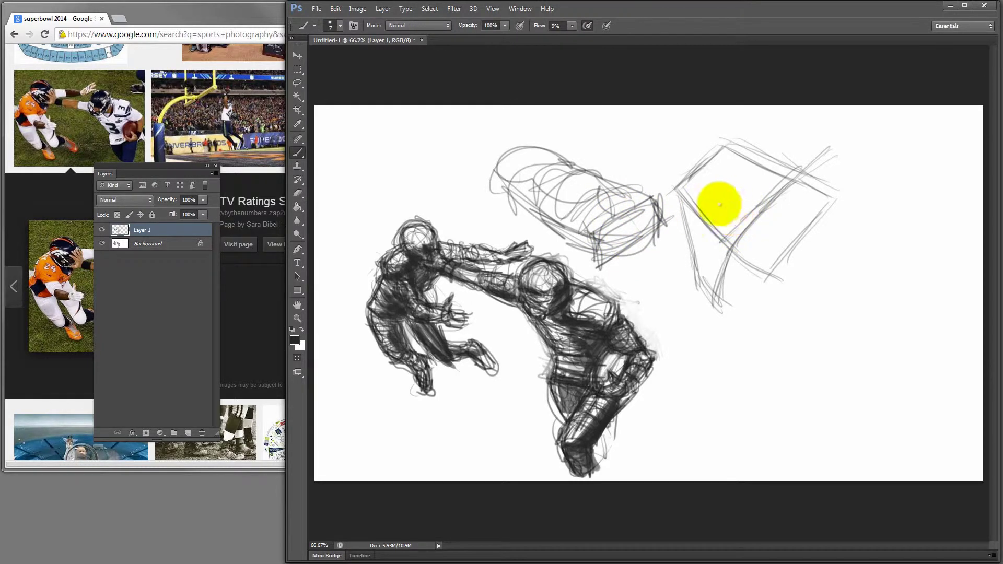
{"action": "mouse_move", "coordinate": [893, 253]}
{"action": "left_mouse_down"}
{"action": "mouse_move", "coordinate": [794, 331]}
{"action": "mouse_move", "coordinate": [888, 372]}
{"action": "mouse_move", "coordinate": [958, 268]}
{"action": "mouse_move", "coordinate": [873, 369]}
{"action": "left_mouse_up"}
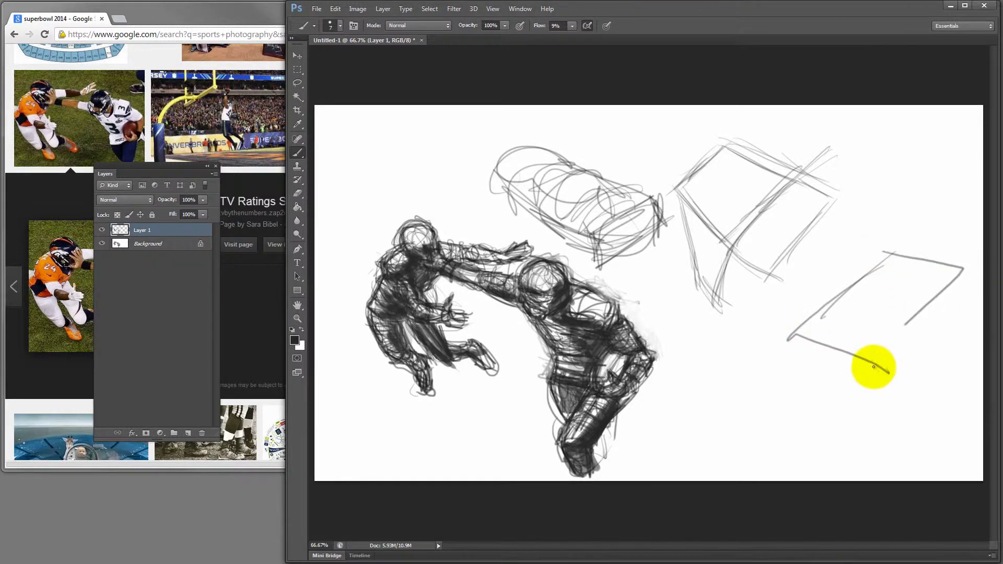
{"action": "left_click_drag", "start_coordinate": [797, 420], "coordinate": [727, 469]}
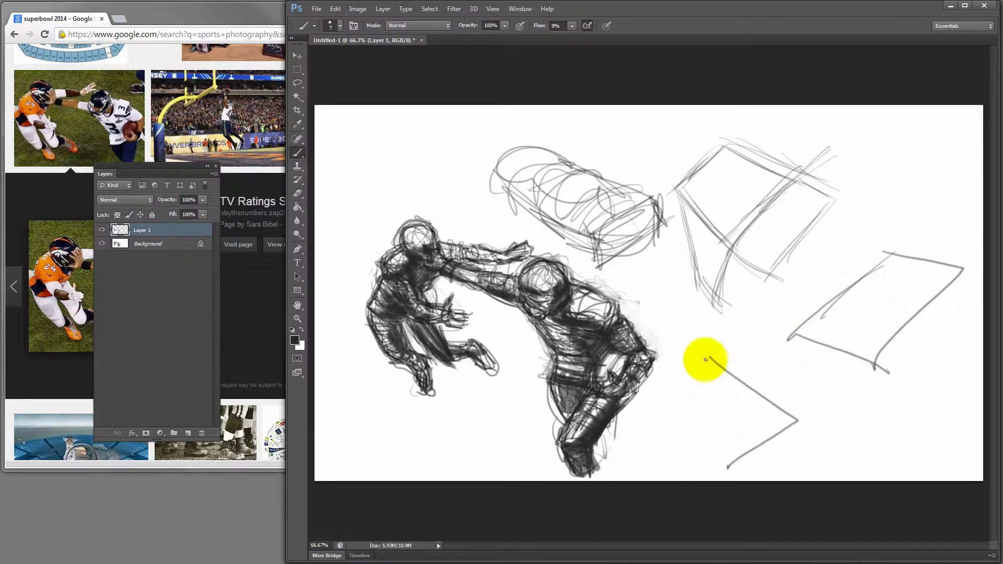
{"action": "left_click_drag", "start_coordinate": [709, 357], "coordinate": [722, 469]}
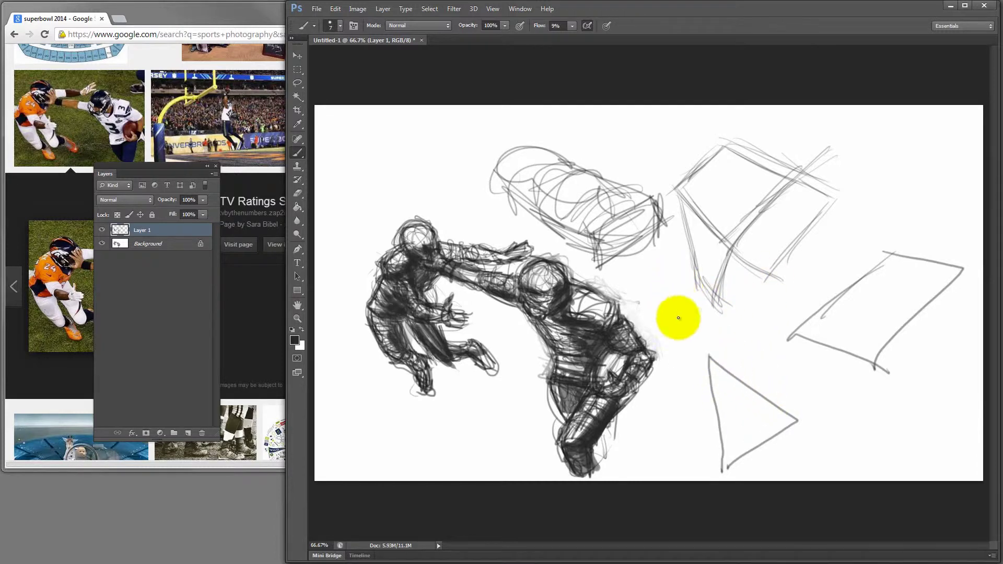
Hatch the triangle, retrace the parallelogram's edges, and add a curved hook between them.
{"action": "mouse_move", "coordinate": [722, 374]}
{"action": "left_mouse_down"}
{"action": "mouse_move", "coordinate": [720, 365]}
{"action": "mouse_move", "coordinate": [723, 410]}
{"action": "left_mouse_up"}
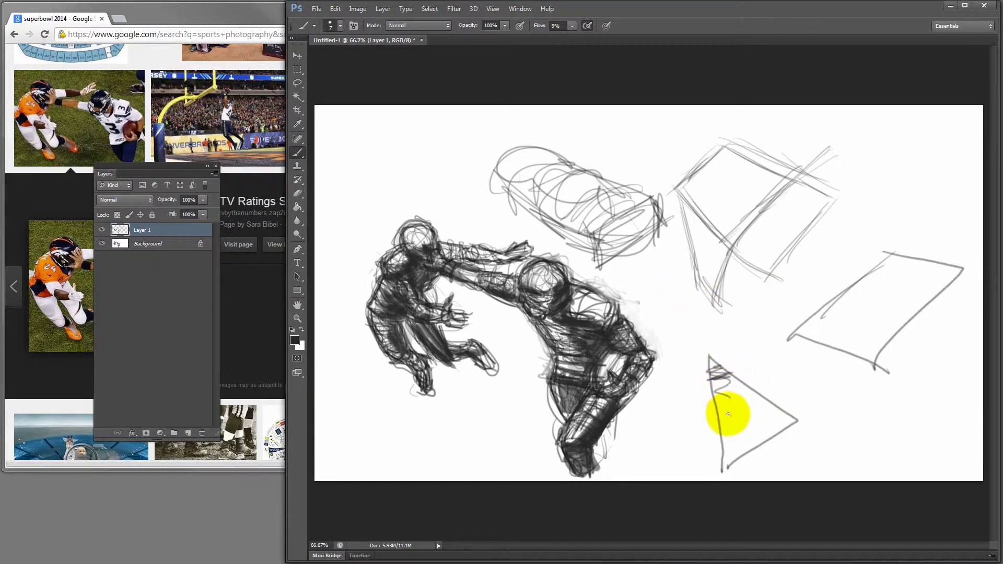
{"action": "mouse_move", "coordinate": [717, 375]}
{"action": "left_mouse_down"}
{"action": "mouse_move", "coordinate": [738, 421]}
{"action": "mouse_move", "coordinate": [722, 396]}
{"action": "mouse_move", "coordinate": [754, 407]}
{"action": "mouse_move", "coordinate": [746, 397]}
{"action": "mouse_move", "coordinate": [750, 407]}
{"action": "left_mouse_up"}
{"action": "mouse_move", "coordinate": [700, 368]}
{"action": "left_mouse_down"}
{"action": "mouse_move", "coordinate": [797, 419]}
{"action": "mouse_move", "coordinate": [766, 418]}
{"action": "mouse_move", "coordinate": [772, 436]}
{"action": "mouse_move", "coordinate": [712, 397]}
{"action": "mouse_move", "coordinate": [750, 363]}
{"action": "left_mouse_up"}
{"action": "mouse_move", "coordinate": [864, 271]}
{"action": "left_mouse_down"}
{"action": "mouse_move", "coordinate": [794, 331]}
{"action": "mouse_move", "coordinate": [891, 352]}
{"action": "mouse_move", "coordinate": [877, 346]}
{"action": "left_mouse_up"}
{"action": "mouse_move", "coordinate": [828, 297]}
{"action": "left_mouse_down"}
{"action": "mouse_move", "coordinate": [788, 331]}
{"action": "mouse_move", "coordinate": [878, 369]}
{"action": "left_mouse_up"}
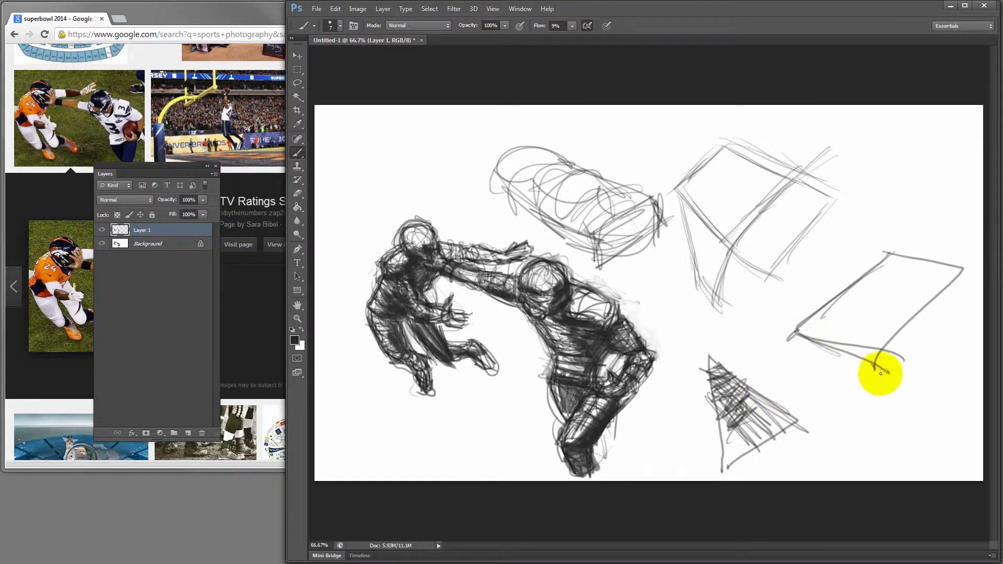
{"action": "mouse_move", "coordinate": [760, 370]}
{"action": "left_mouse_down"}
{"action": "mouse_move", "coordinate": [730, 358]}
{"action": "mouse_move", "coordinate": [777, 324]}
{"action": "mouse_move", "coordinate": [761, 327]}
{"action": "mouse_move", "coordinate": [815, 388]}
{"action": "mouse_move", "coordinate": [842, 448]}
{"action": "mouse_move", "coordinate": [864, 461]}
{"action": "mouse_move", "coordinate": [833, 462]}
{"action": "mouse_move", "coordinate": [853, 405]}
{"action": "mouse_move", "coordinate": [828, 472]}
{"action": "mouse_move", "coordinate": [864, 414]}
{"action": "mouse_move", "coordinate": [819, 472]}
{"action": "mouse_move", "coordinate": [857, 413]}
{"action": "mouse_move", "coordinate": [768, 381]}
{"action": "mouse_move", "coordinate": [786, 414]}
{"action": "mouse_move", "coordinate": [815, 396]}
{"action": "mouse_move", "coordinate": [788, 405]}
{"action": "mouse_move", "coordinate": [839, 421]}
{"action": "mouse_move", "coordinate": [794, 403]}
{"action": "mouse_move", "coordinate": [790, 311]}
{"action": "mouse_move", "coordinate": [801, 264]}
{"action": "mouse_move", "coordinate": [895, 240]}
{"action": "mouse_move", "coordinate": [796, 305]}
{"action": "mouse_move", "coordinate": [772, 197]}
{"action": "left_mouse_up"}
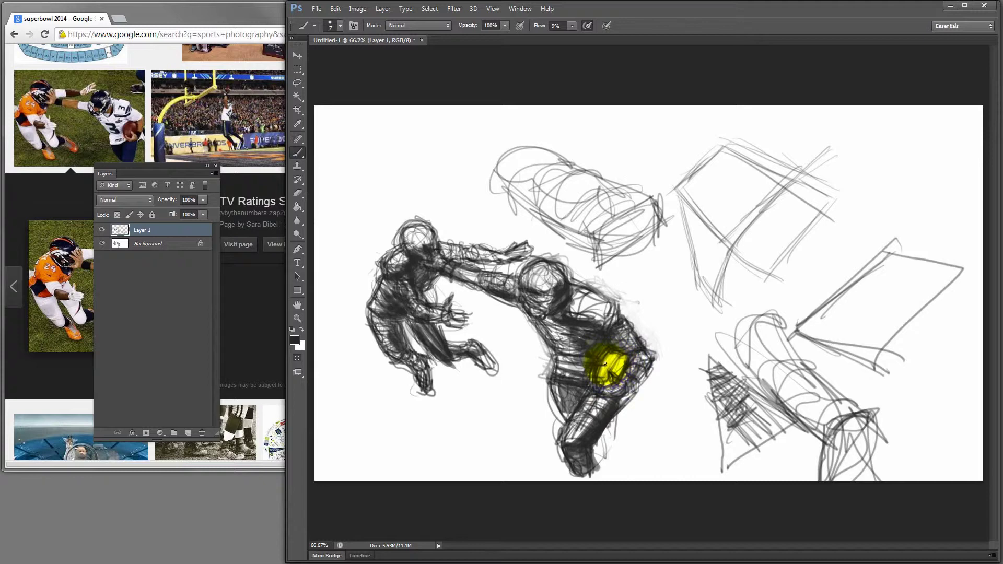
Lasso the right player's head into a free transform and move the Layers panel nearer the canvas.
{"action": "left_click", "coordinate": [300, 83]}
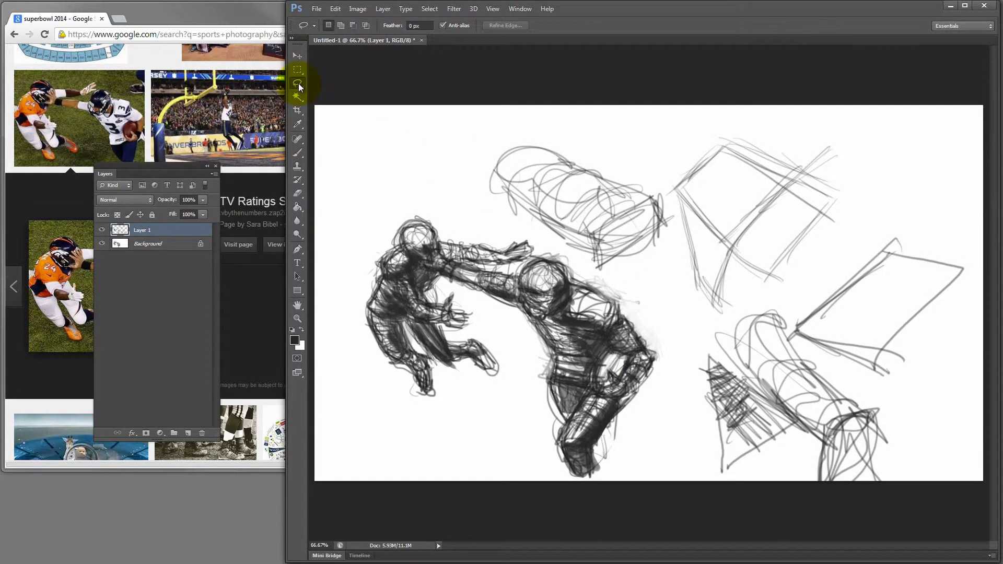
{"action": "left_click", "coordinate": [298, 83]}
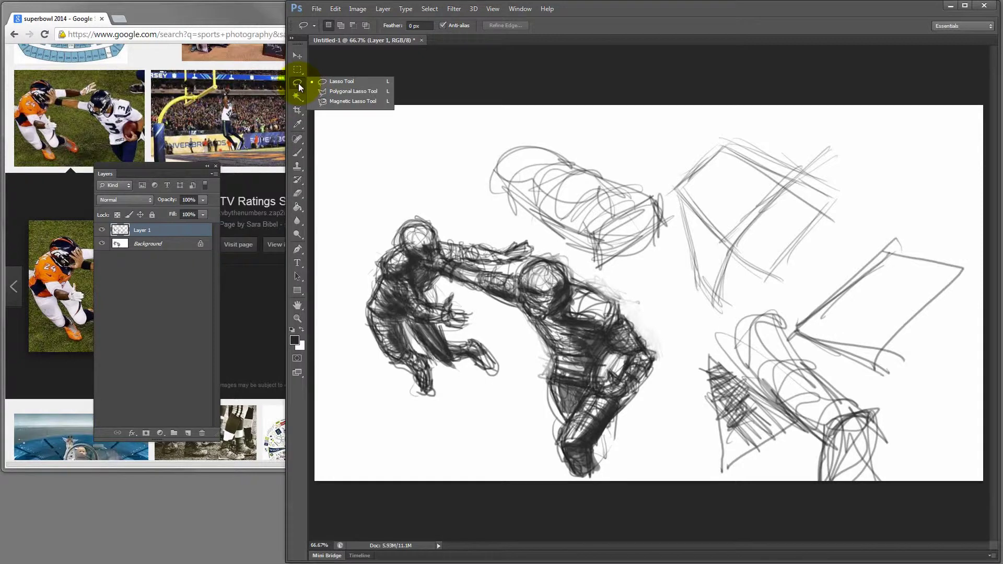
{"action": "left_click", "coordinate": [299, 83]}
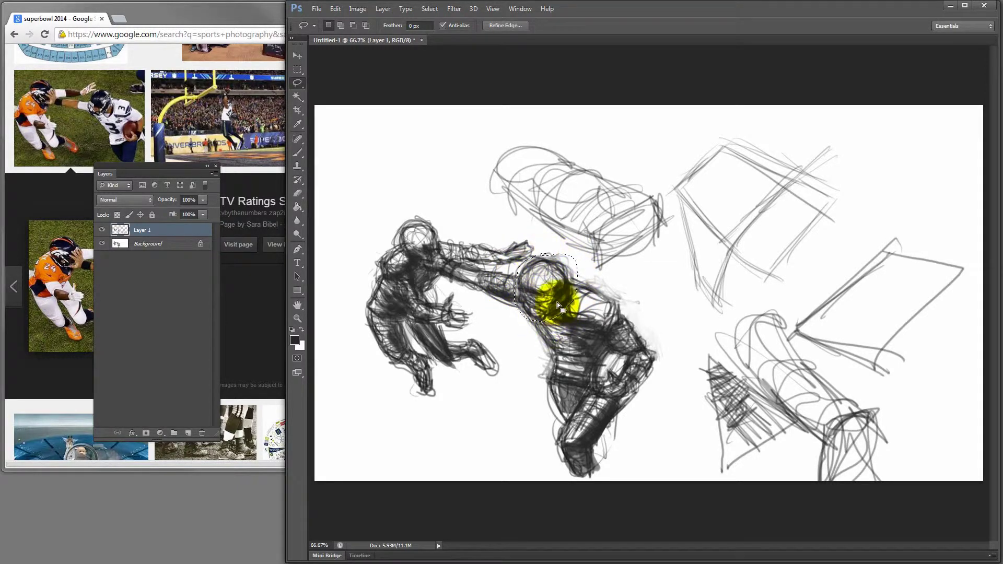
{"action": "key", "text": "ctrl+t"}
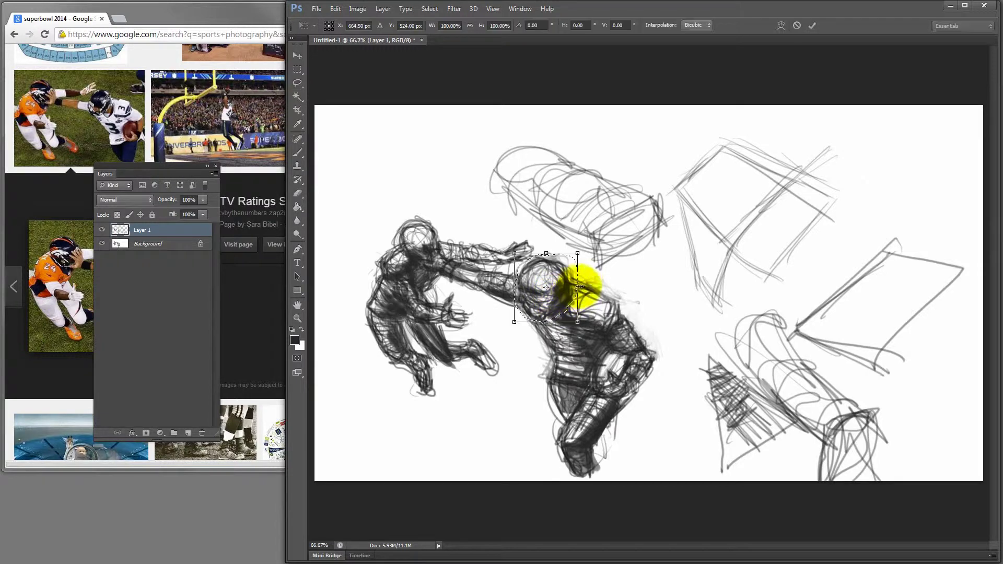
{"action": "left_click_drag", "start_coordinate": [576, 251], "coordinate": [600, 242]}
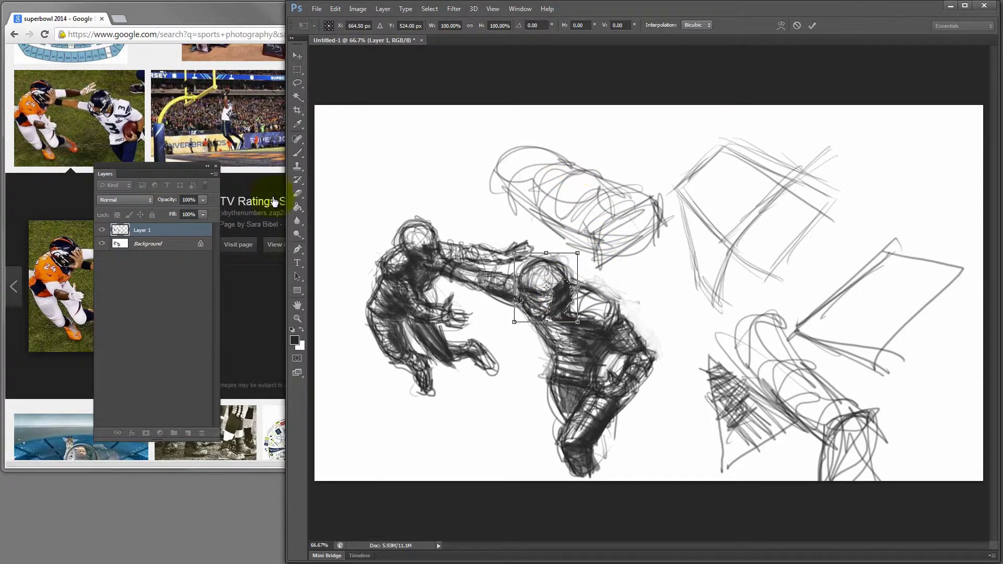
{"action": "left_click_drag", "start_coordinate": [177, 167], "coordinate": [244, 220]}
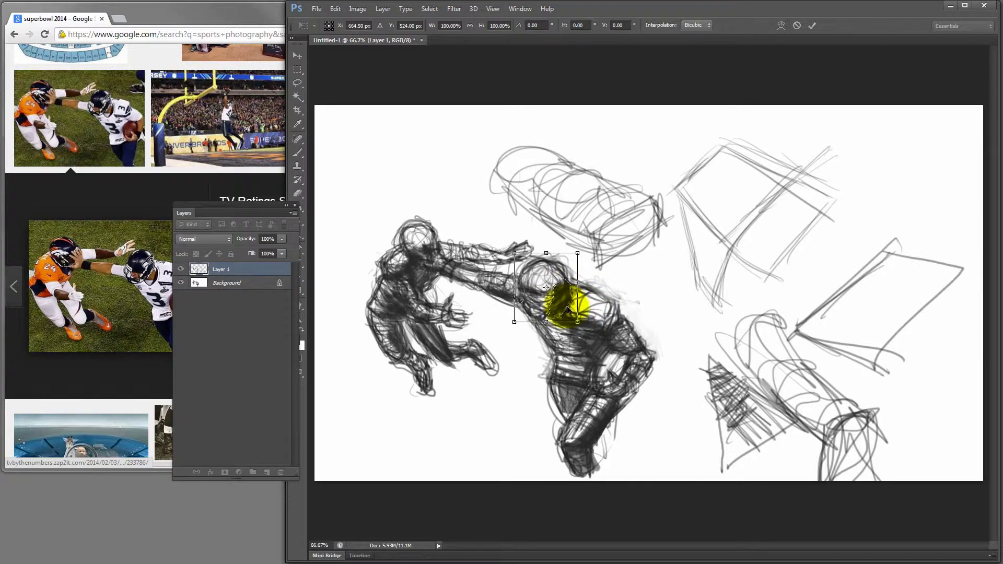
Commit the transform, deselect, and drag Layer 1 with the demo shapes to the trash.
{"action": "key", "text": "Return"}
{"action": "key", "text": "l"}
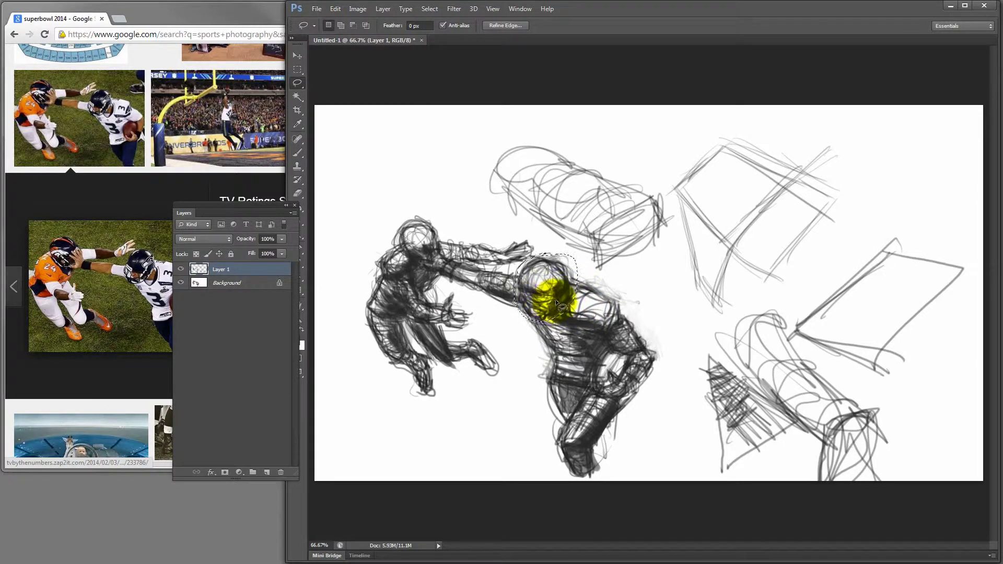
{"action": "key", "text": "ctrl+d"}
{"action": "left_click_drag", "start_coordinate": [224, 268], "coordinate": [281, 472]}
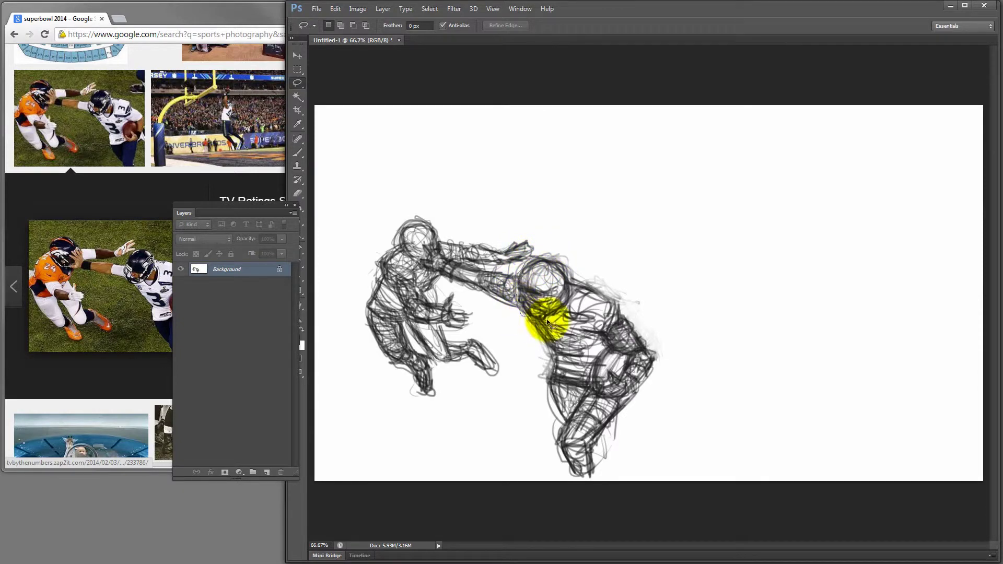
Lasso the right player's head and scale it to about 90% with Free Transform.
{"action": "left_click_drag", "start_coordinate": [544, 258], "coordinate": [546, 260]}
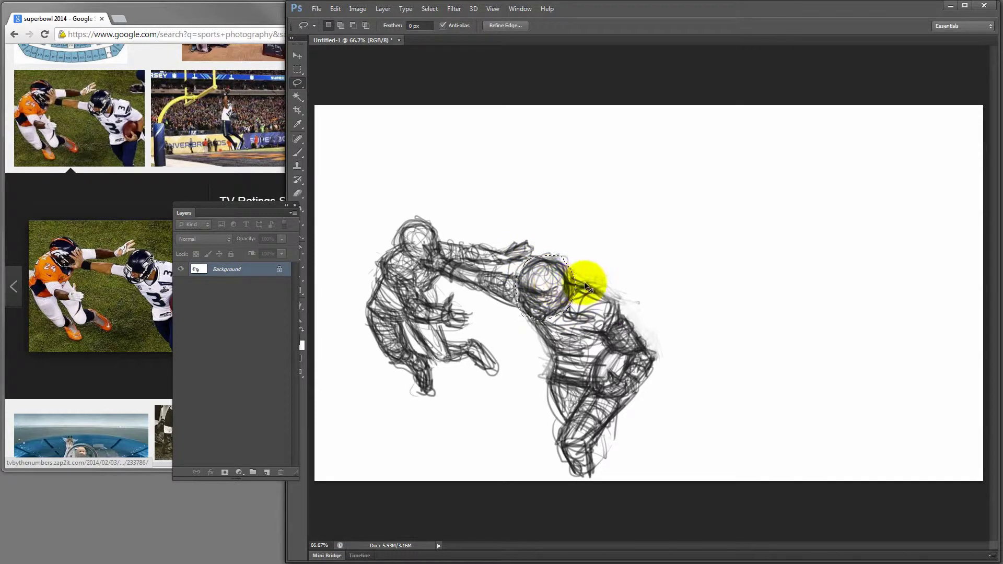
{"action": "key", "text": "ctrl+t"}
{"action": "left_click_drag", "start_coordinate": [575, 320], "coordinate": [568, 297]}
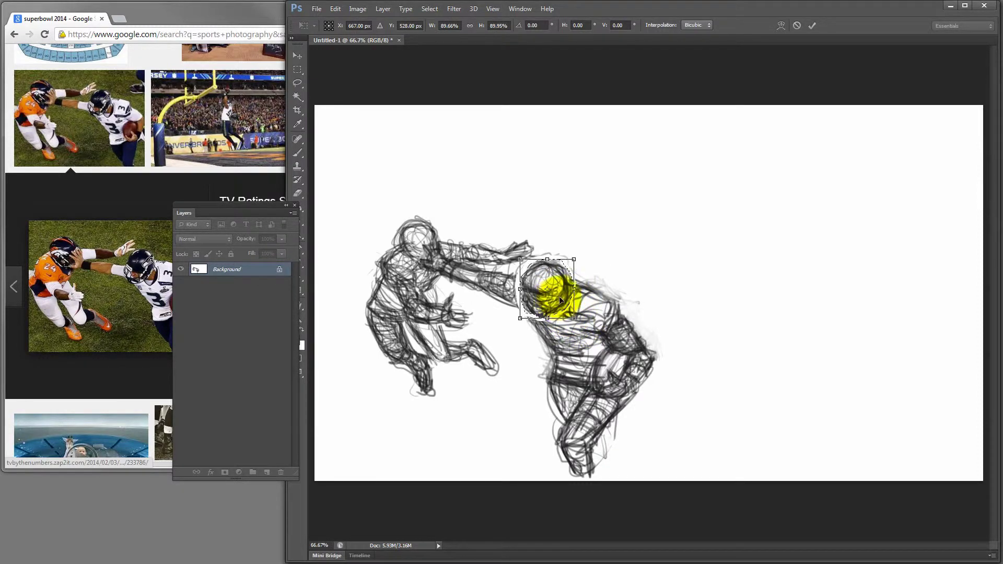
{"action": "key", "text": "Return"}
{"action": "key", "text": "l"}
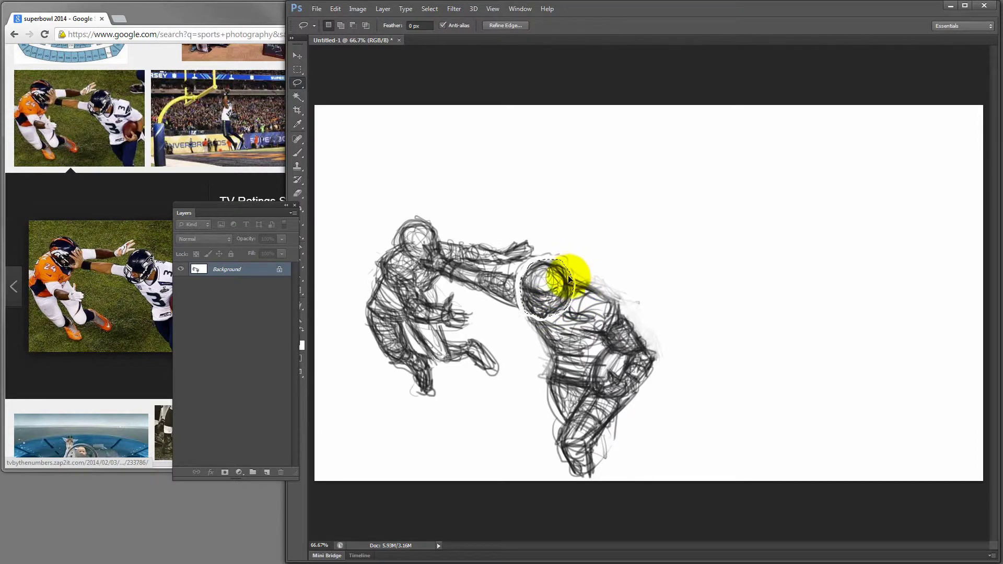
{"action": "key", "text": "b"}
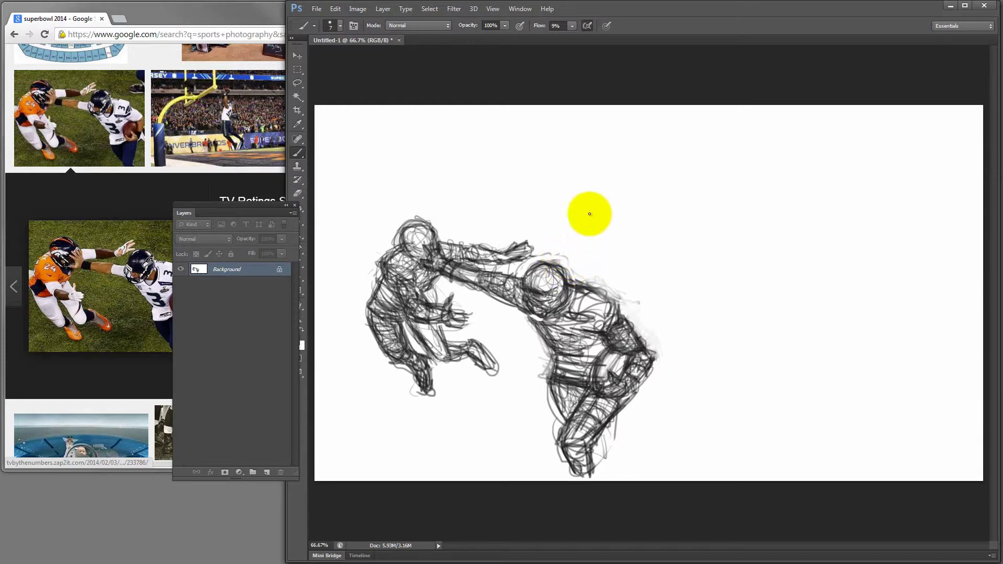
Brush a long looping stroke at upper right, then lightly touch up the right player's torso and head.
{"action": "mouse_move", "coordinate": [615, 172]}
{"action": "left_mouse_down"}
{"action": "mouse_move", "coordinate": [721, 202]}
{"action": "mouse_move", "coordinate": [756, 351]}
{"action": "mouse_move", "coordinate": [794, 353]}
{"action": "mouse_move", "coordinate": [796, 371]}
{"action": "left_mouse_up"}
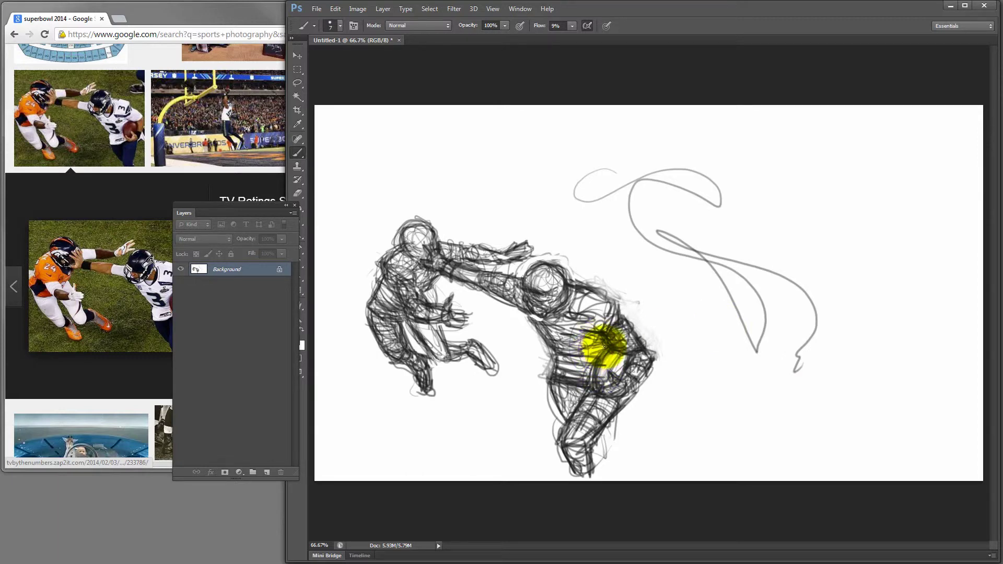
{"action": "mouse_move", "coordinate": [596, 334]}
{"action": "left_mouse_down"}
{"action": "mouse_move", "coordinate": [578, 368]}
{"action": "mouse_move", "coordinate": [602, 364]}
{"action": "mouse_move", "coordinate": [583, 329]}
{"action": "mouse_move", "coordinate": [601, 365]}
{"action": "left_mouse_up"}
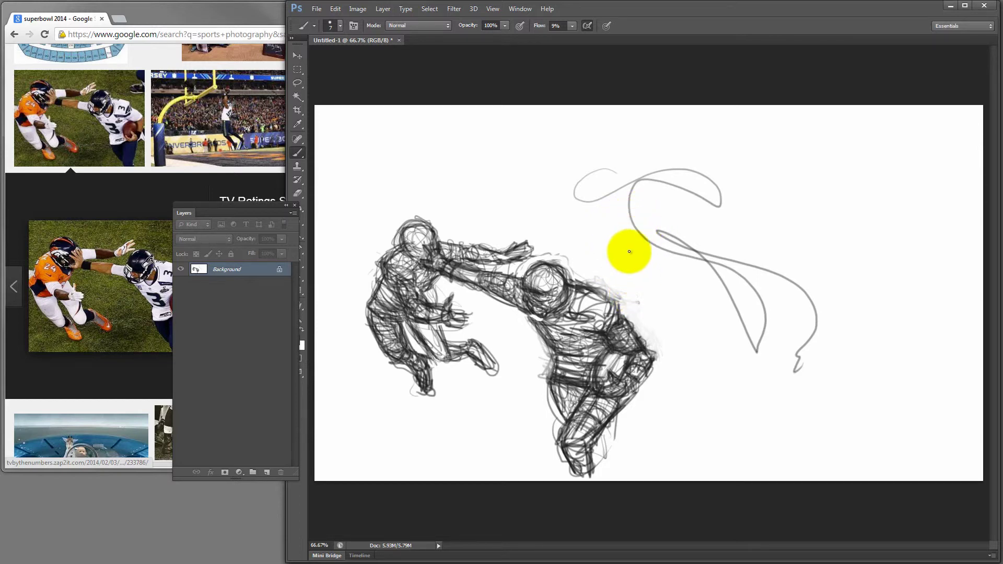
{"action": "mouse_move", "coordinate": [555, 264]}
{"action": "left_mouse_down"}
{"action": "mouse_move", "coordinate": [560, 296]}
{"action": "mouse_move", "coordinate": [600, 321]}
{"action": "mouse_move", "coordinate": [568, 321]}
{"action": "mouse_move", "coordinate": [587, 308]}
{"action": "left_mouse_up"}
Sketch a rough angular diamond shape with zigzag edges to the right of the figures.
{"action": "mouse_move", "coordinate": [809, 175]}
{"action": "left_mouse_down"}
{"action": "mouse_move", "coordinate": [744, 221]}
{"action": "mouse_move", "coordinate": [759, 217]}
{"action": "mouse_move", "coordinate": [799, 285]}
{"action": "left_mouse_up"}
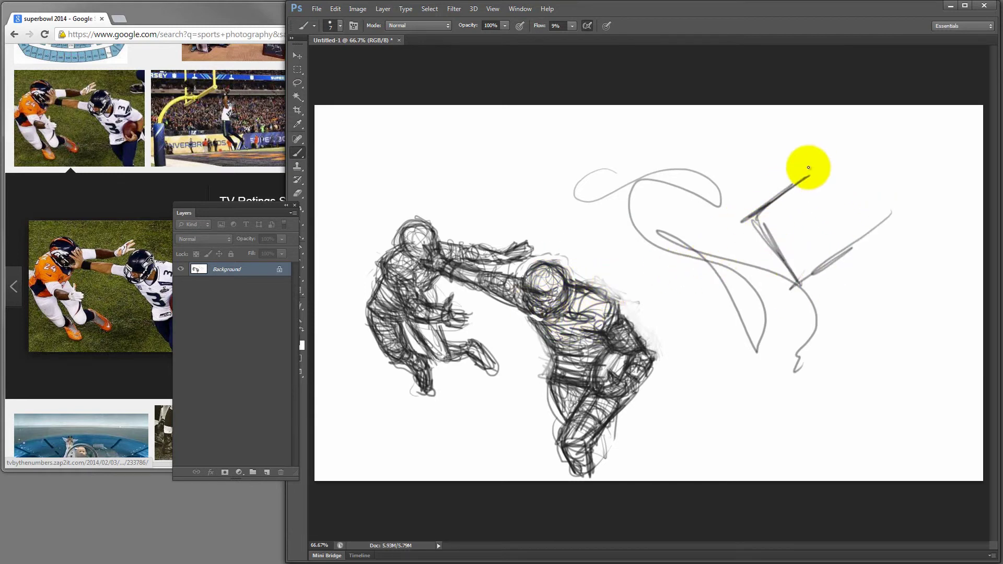
{"action": "left_click_drag", "start_coordinate": [808, 168], "coordinate": [906, 235]}
{"action": "left_click_drag", "start_coordinate": [887, 215], "coordinate": [799, 285]}
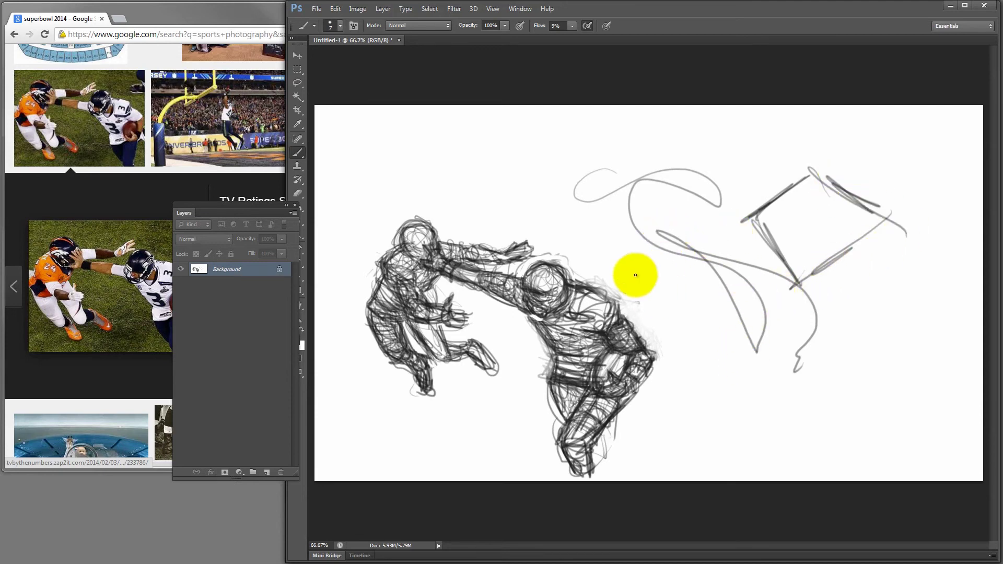